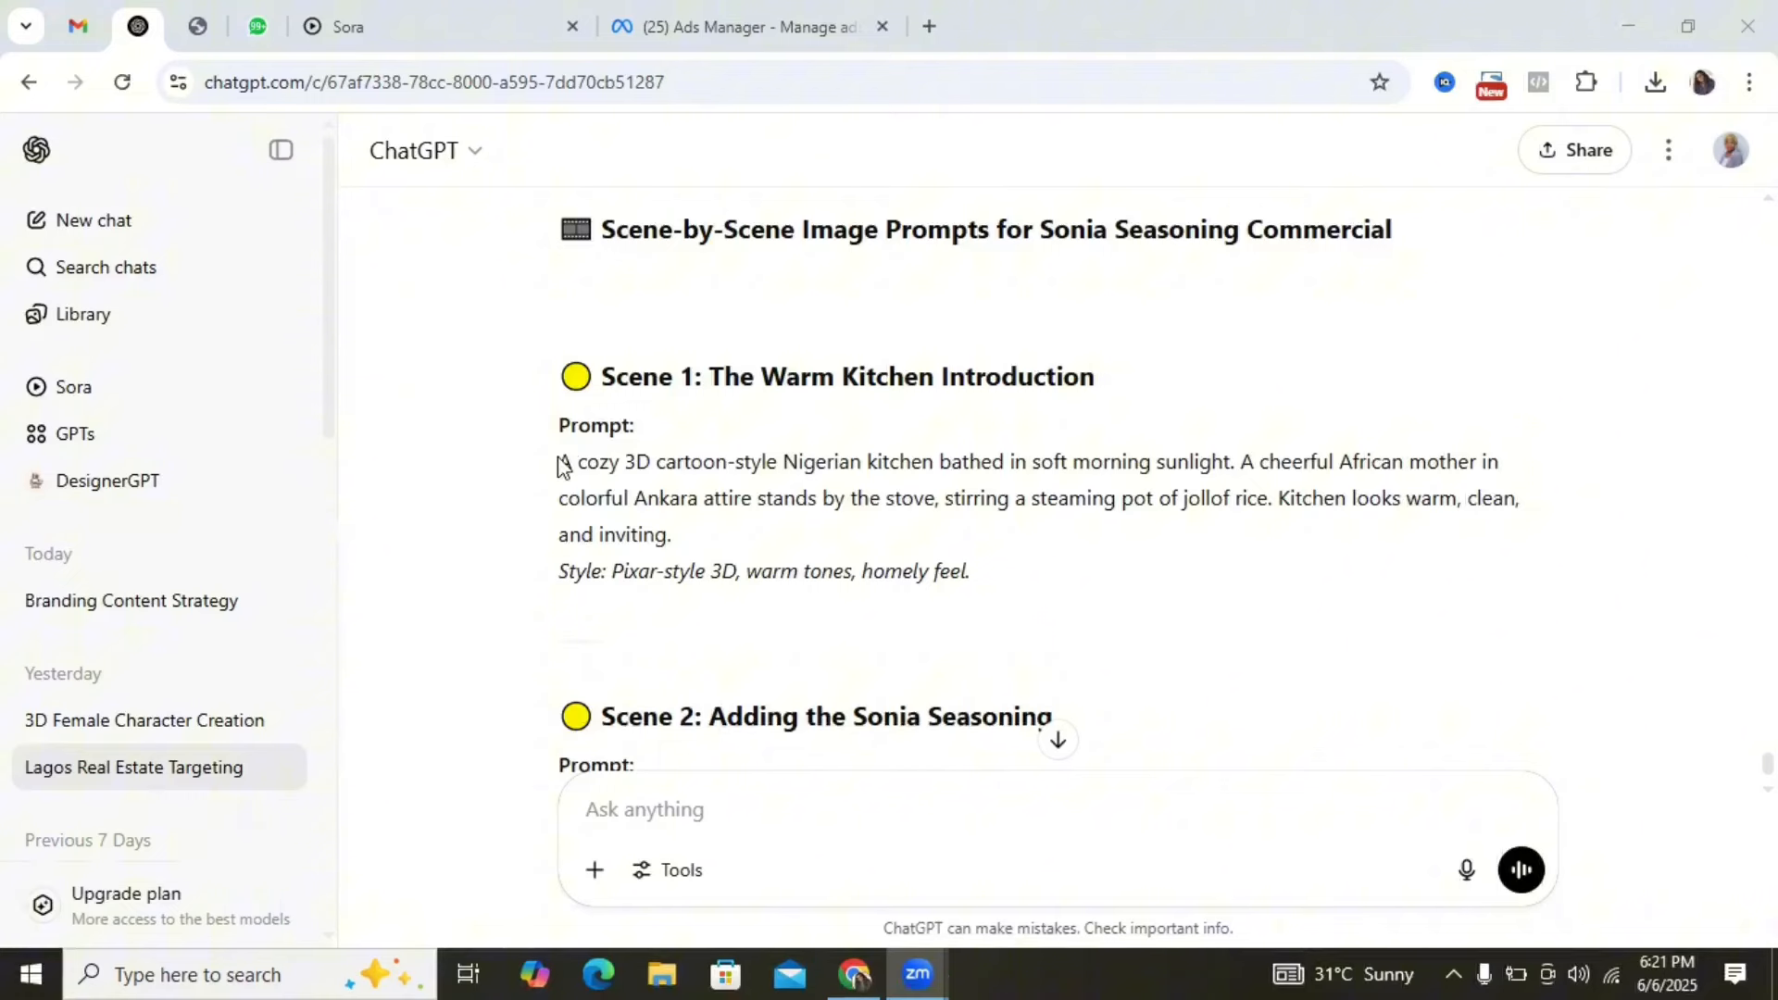
# Copy the Scene 1 prompt about the cozy Nigerian kitchen and paste it into Sora's image description
pyautogui.moveTo(559, 459); pyautogui.dragTo(1049, 570)
pyautogui.hotkey('ctrl', 'c')
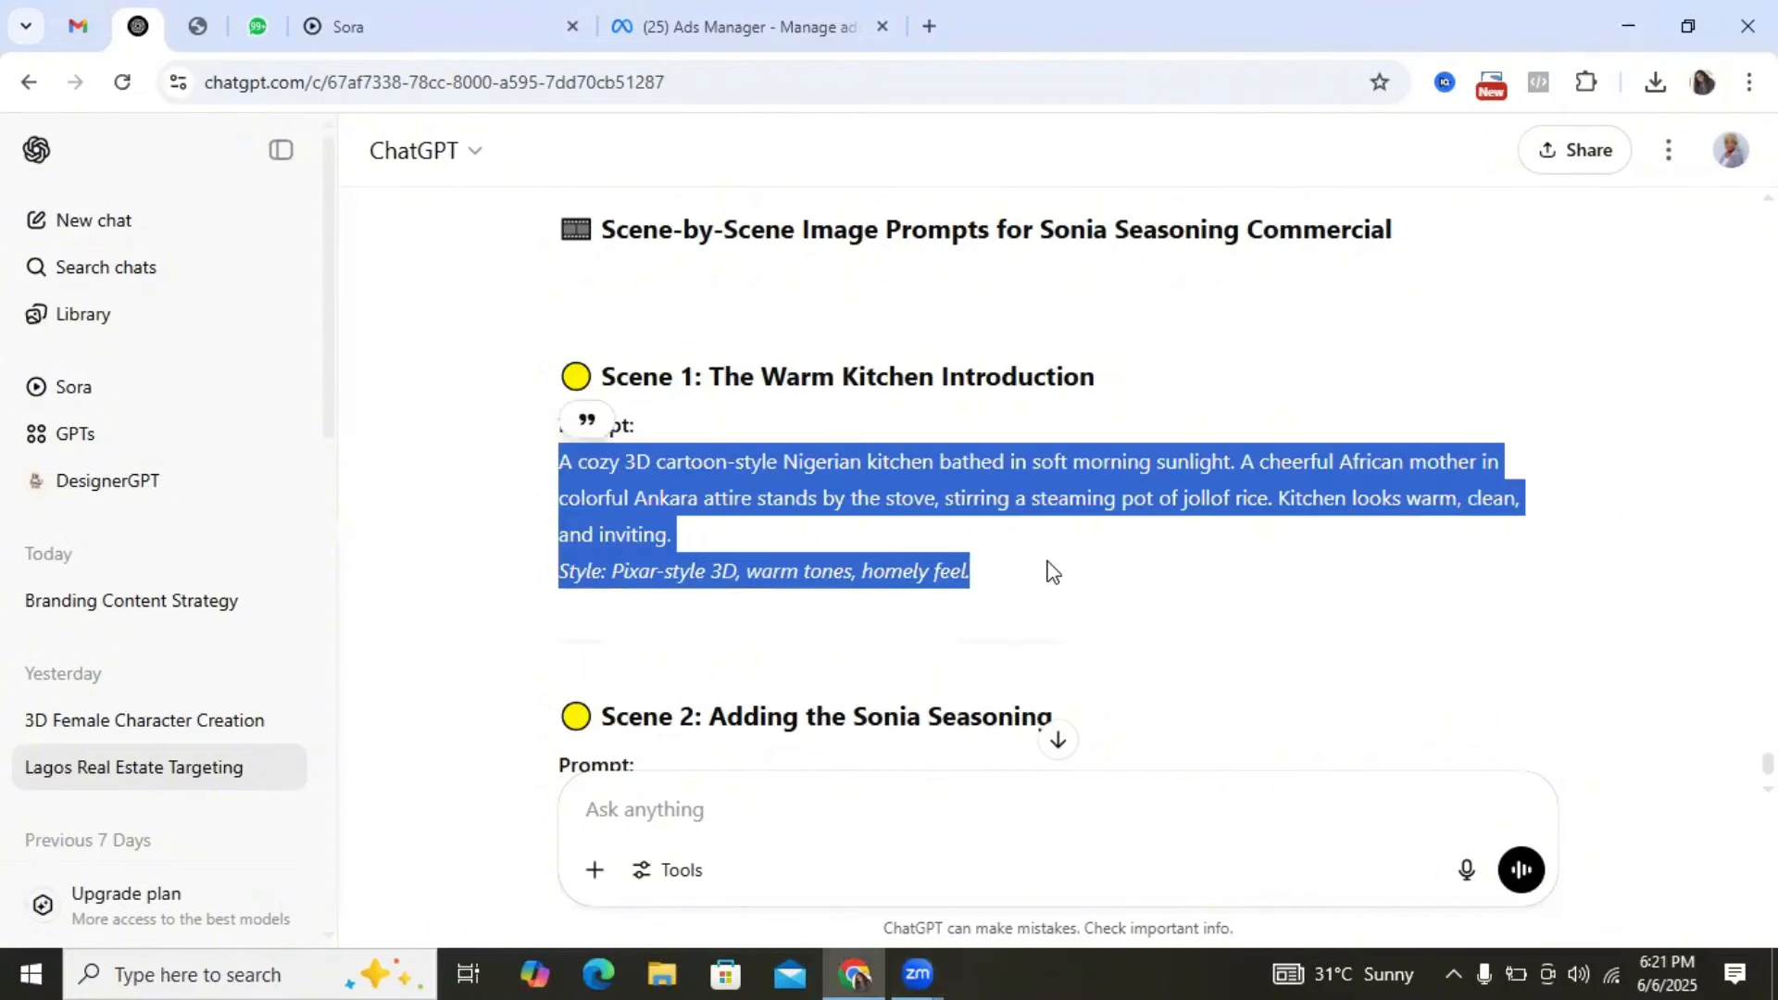
pyautogui.click(423, 22)
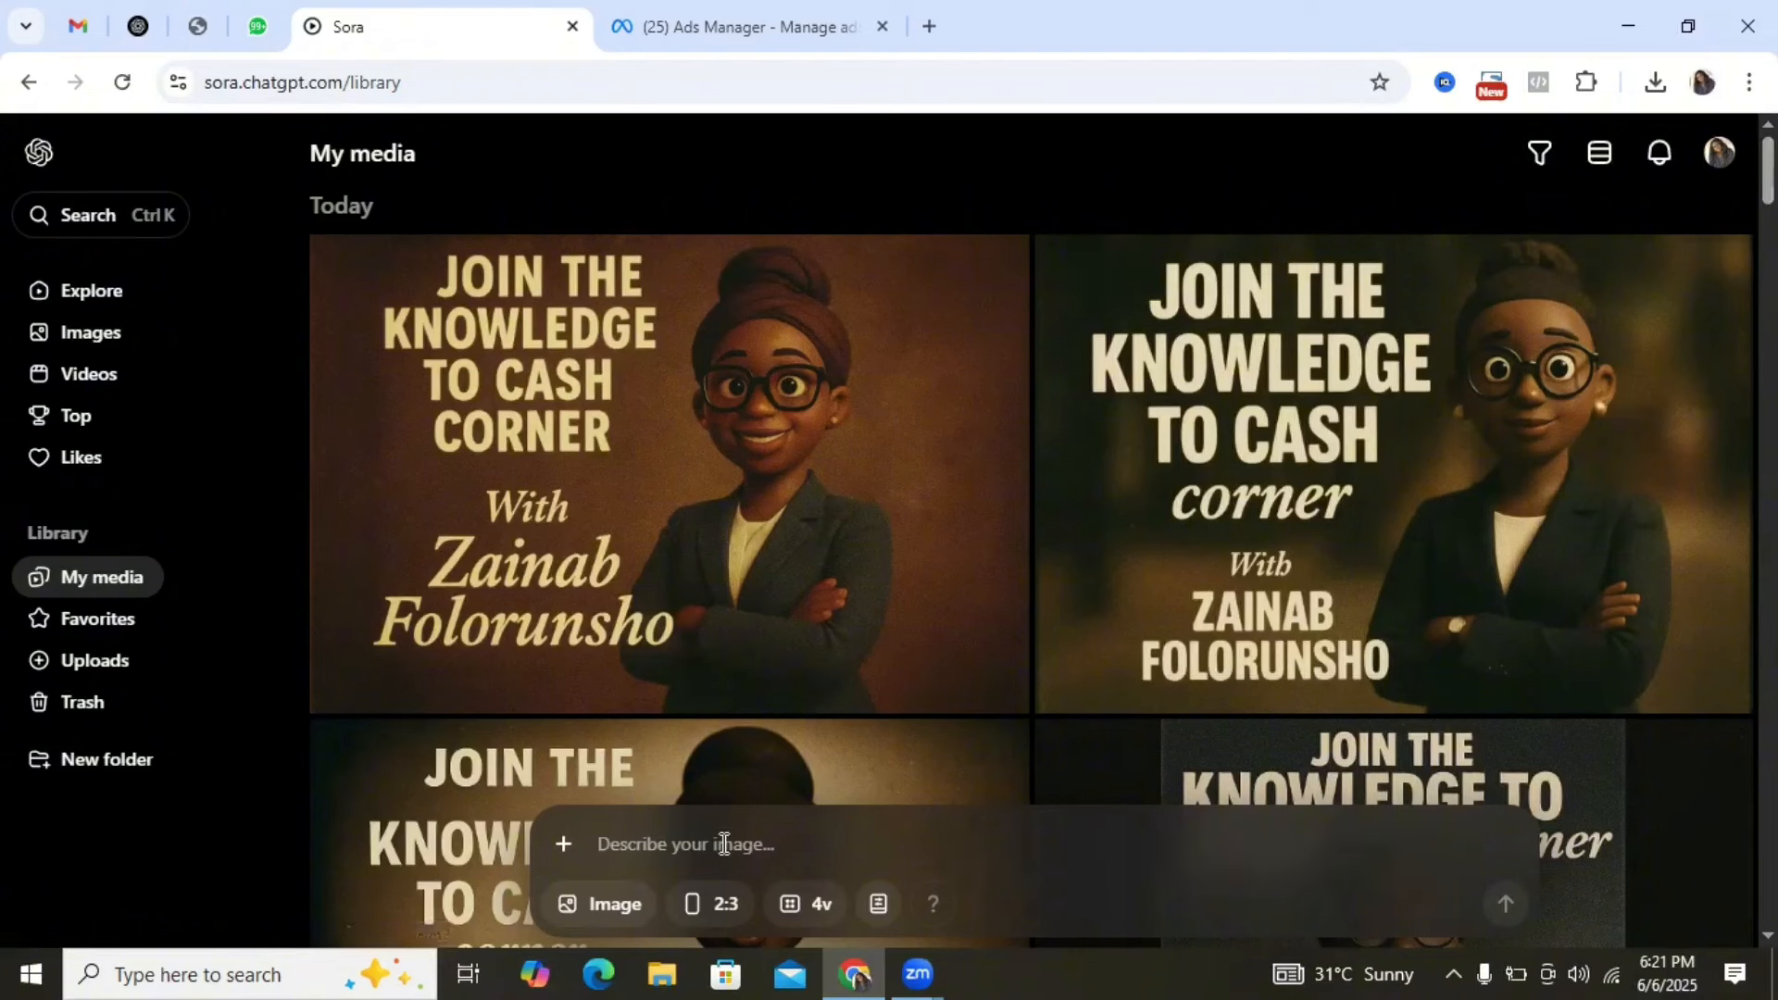
pyautogui.hotkey('ctrl', 'v')
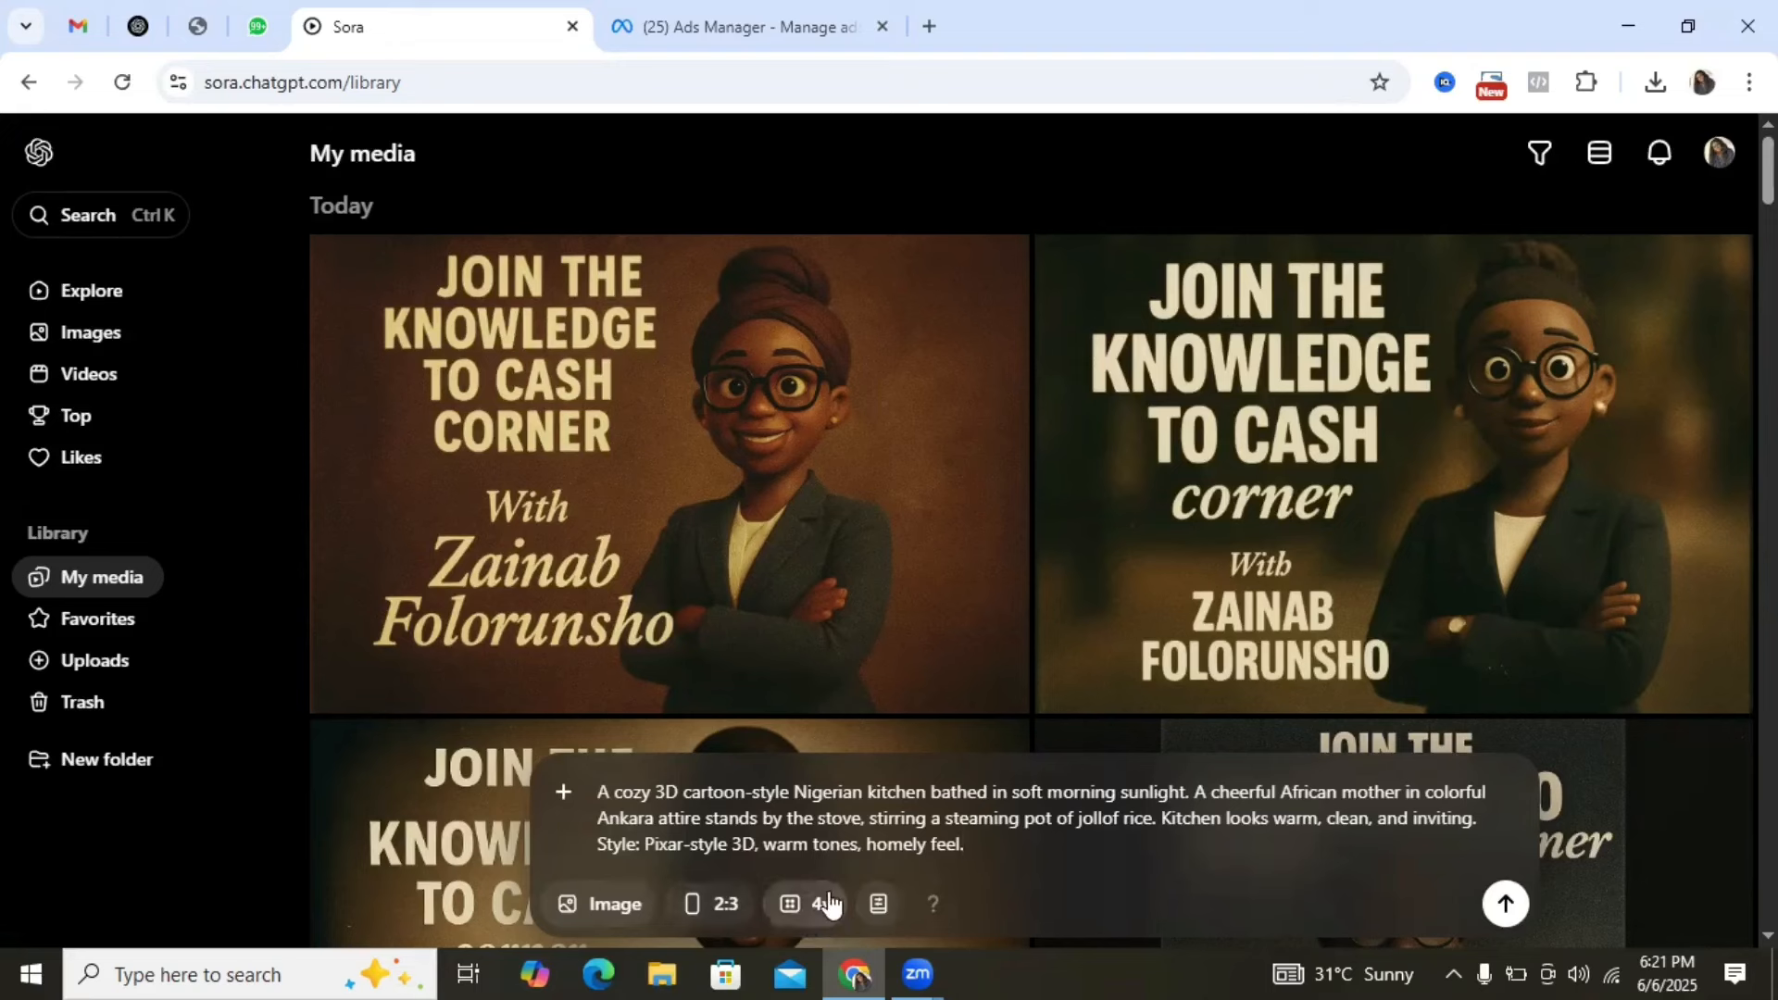
# Set the output type to Image and the aspect ratio to 2:3
pyautogui.click(613, 902)
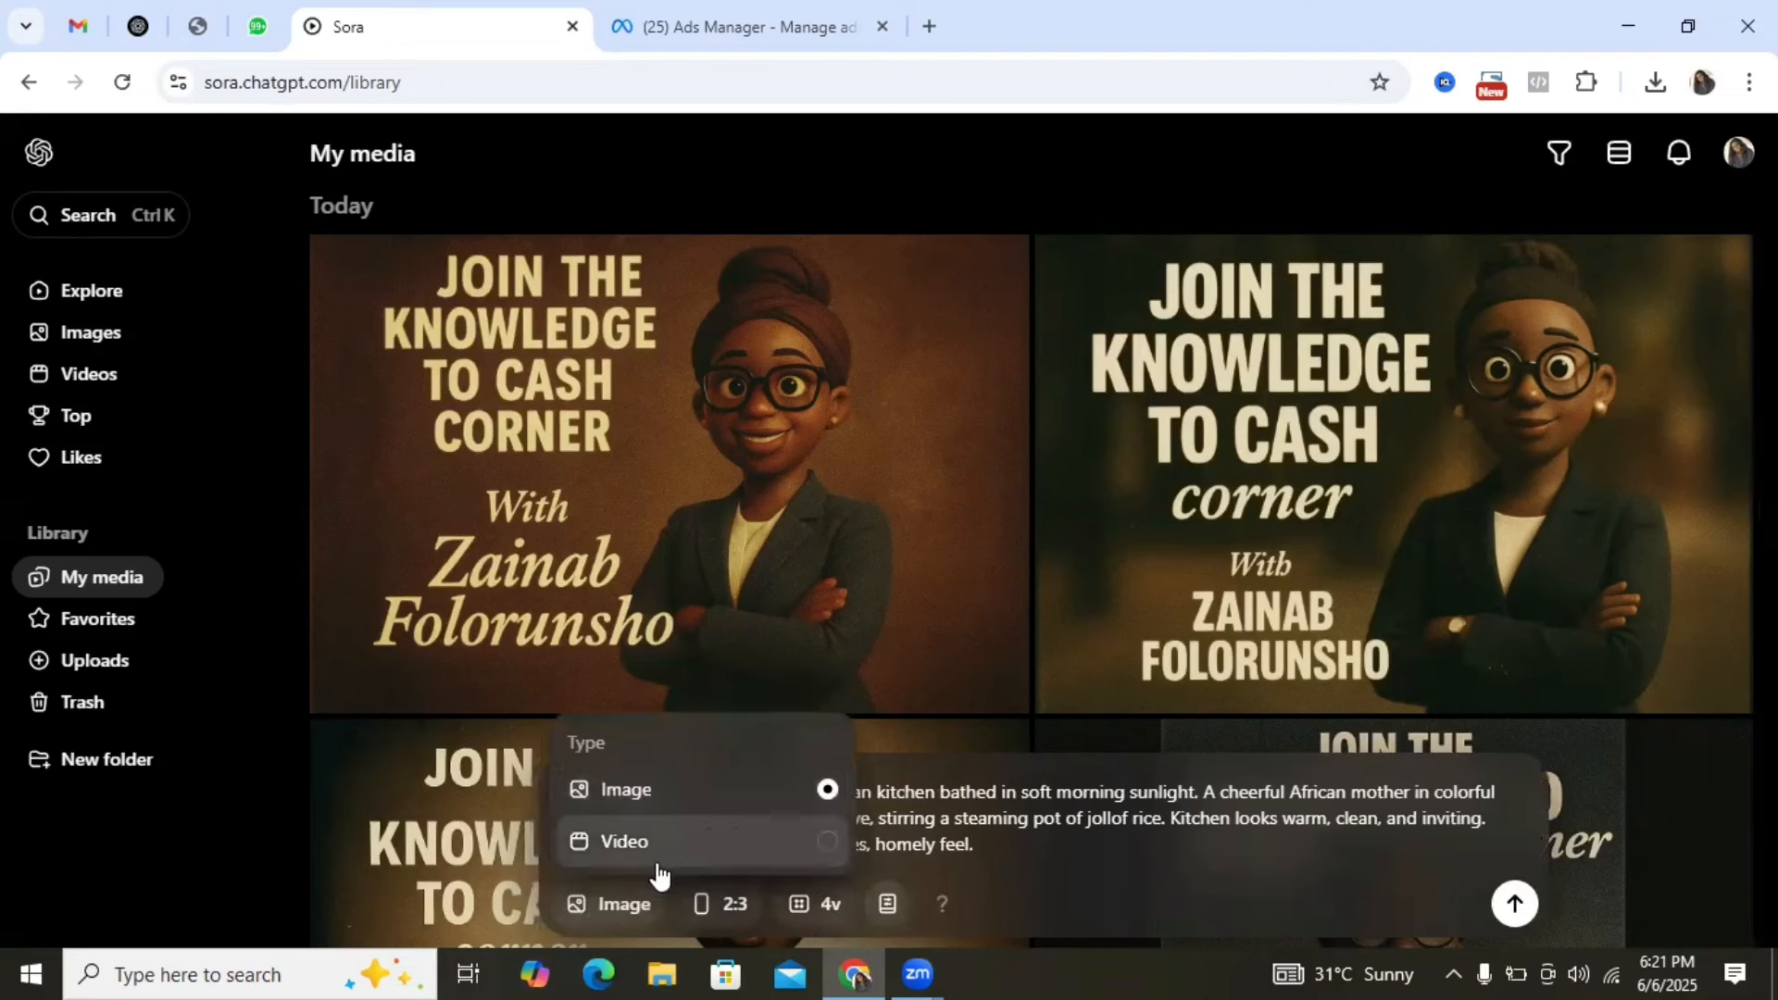
pyautogui.click(690, 797)
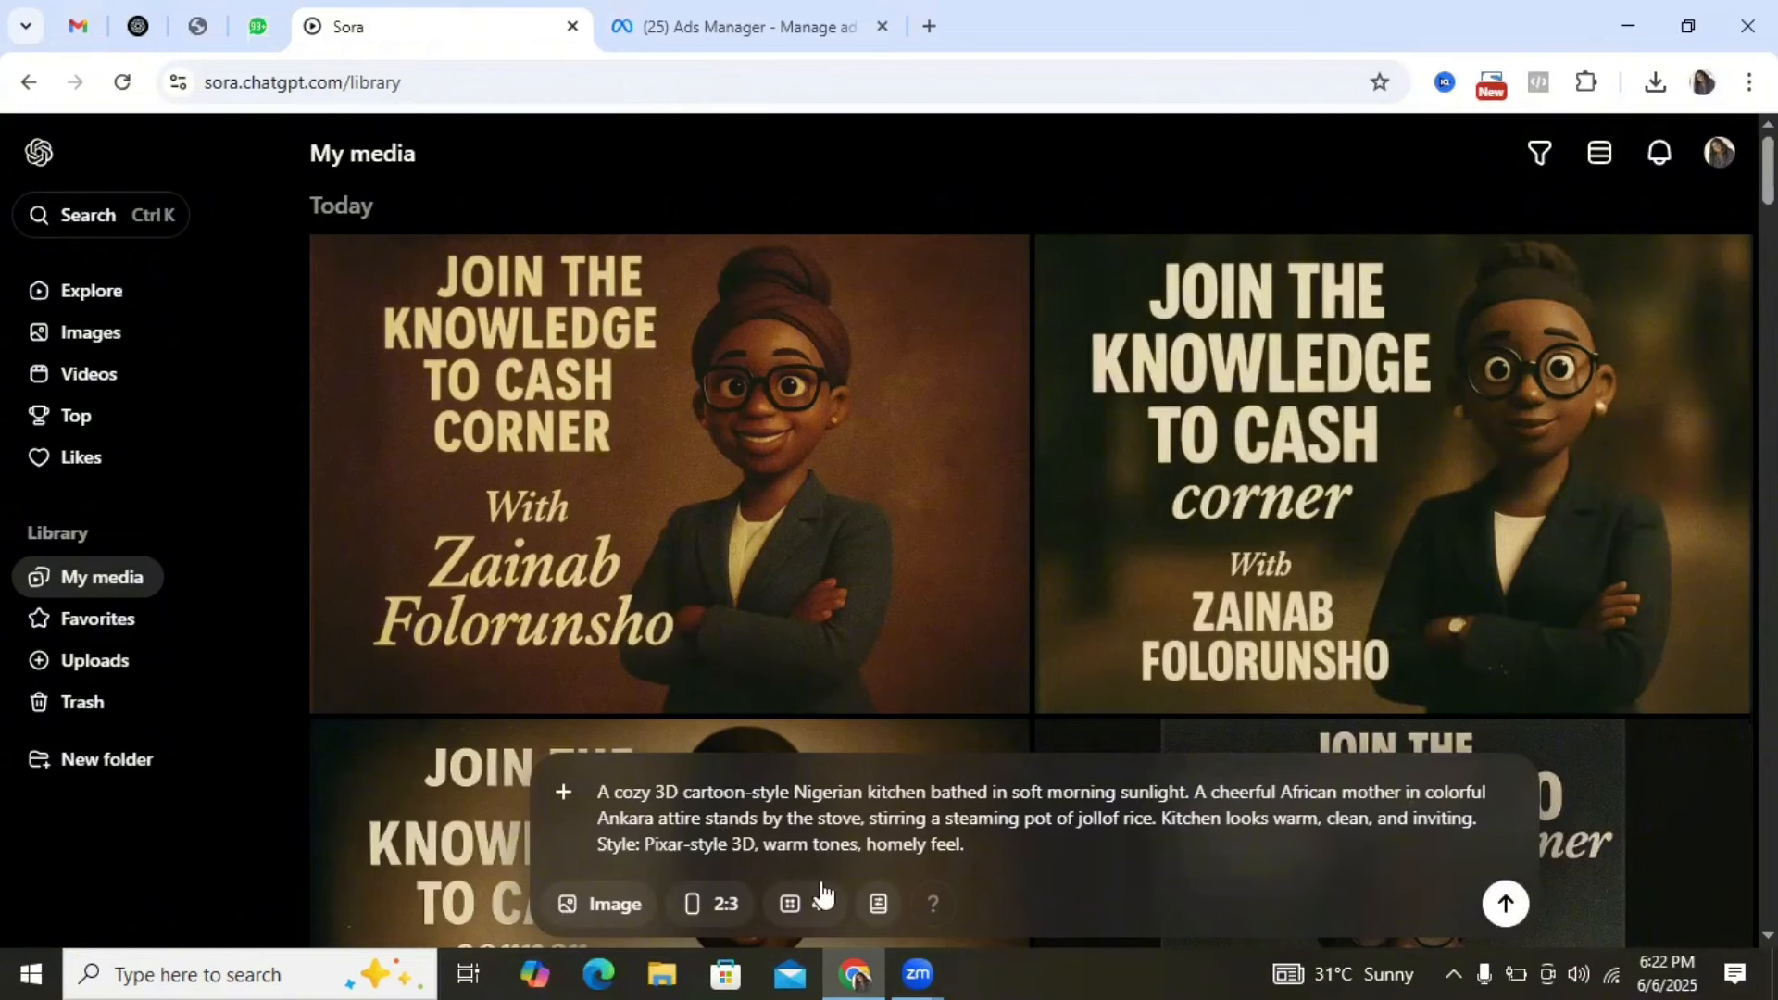
pyautogui.click(708, 903)
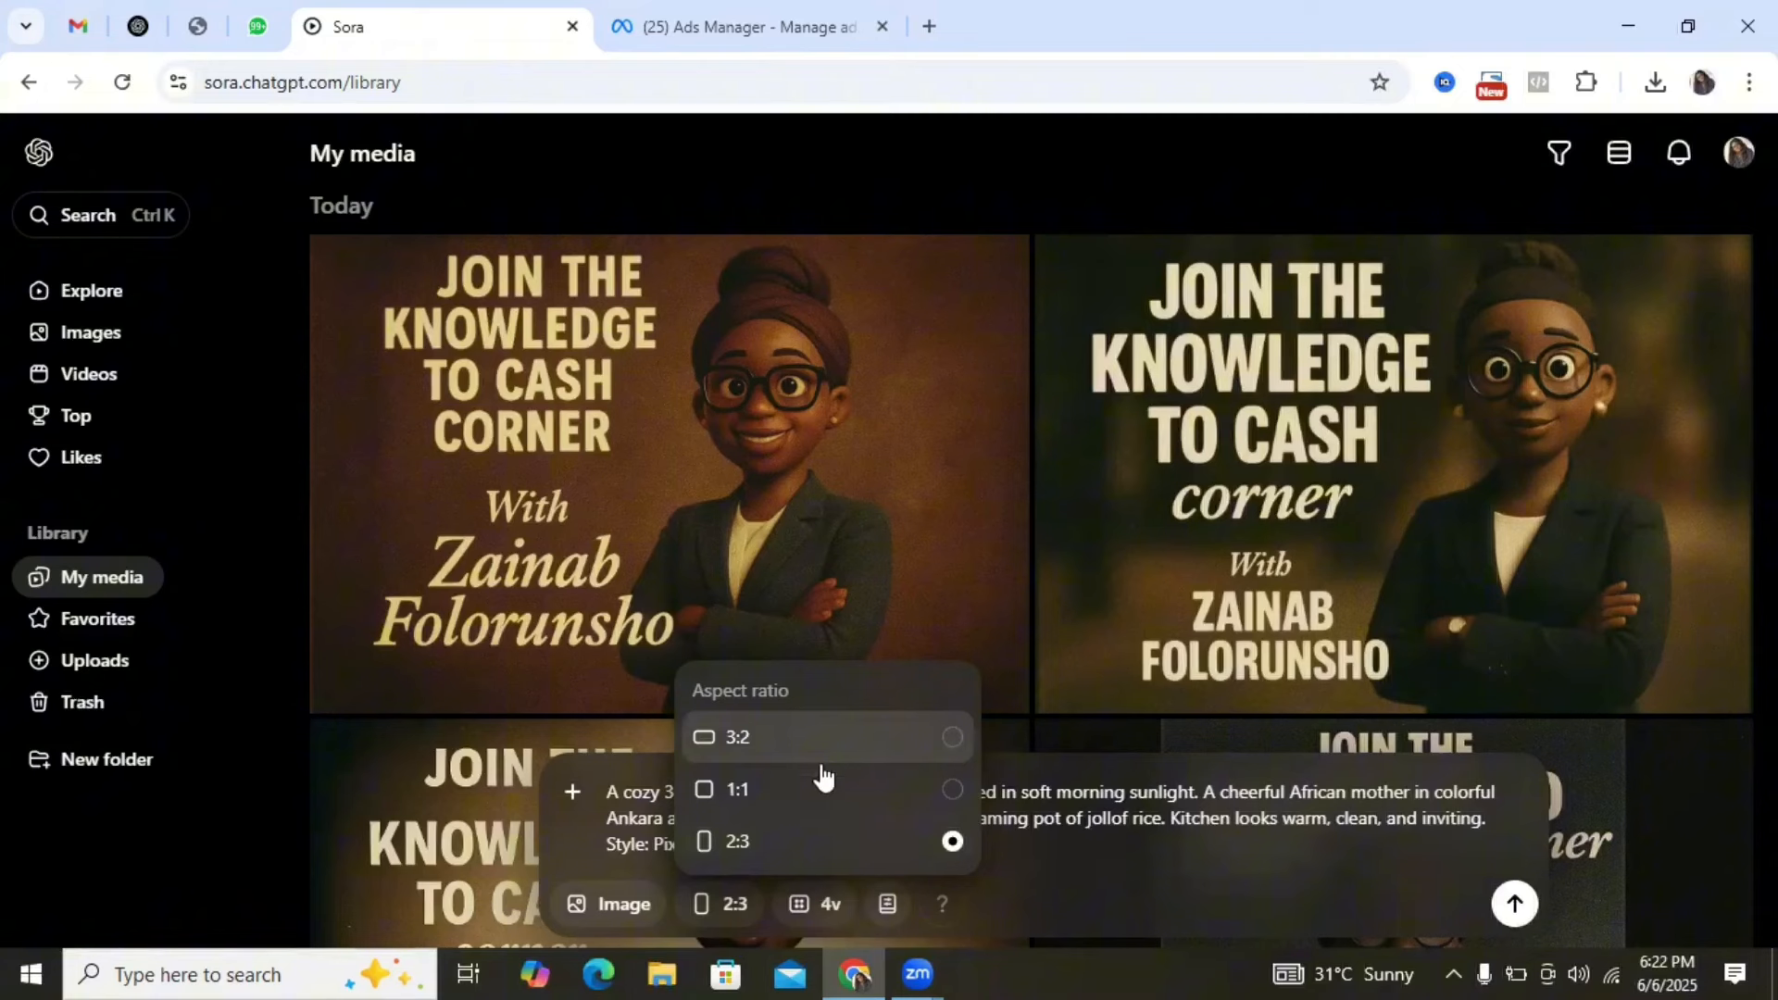
pyautogui.click(766, 845)
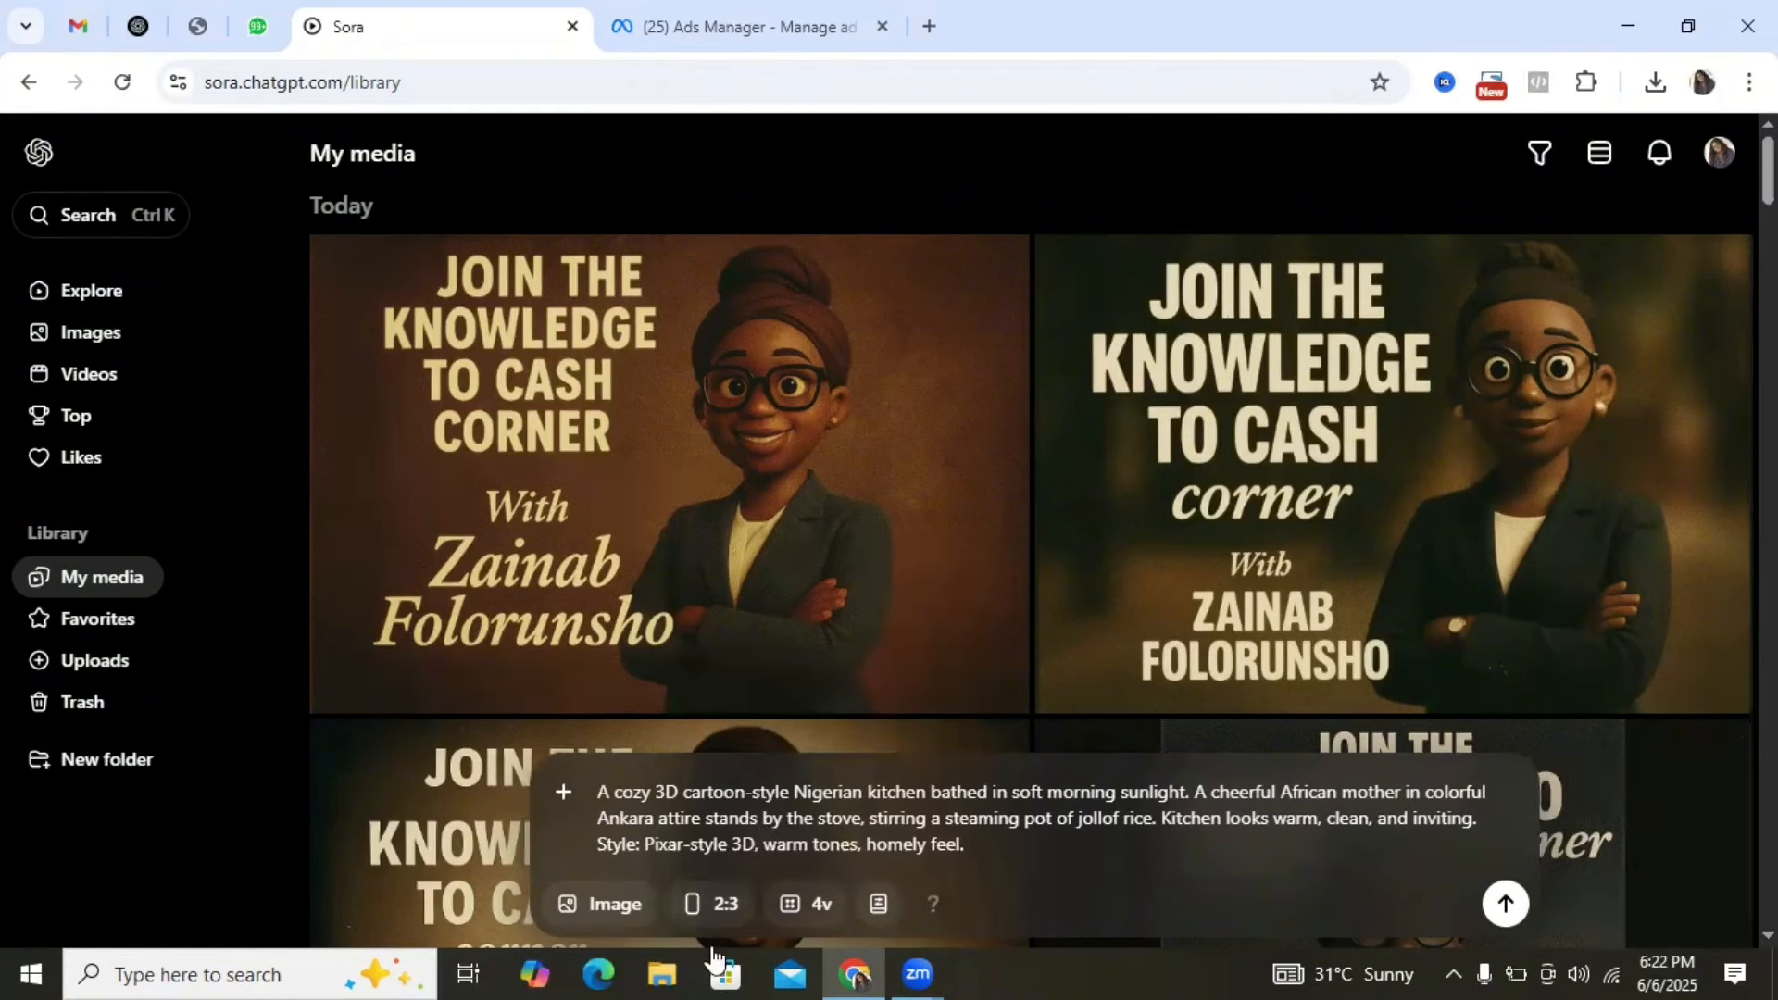
# Choose 4 image variations with the preset set to None and generate the kitchen scene
pyautogui.click(810, 903)
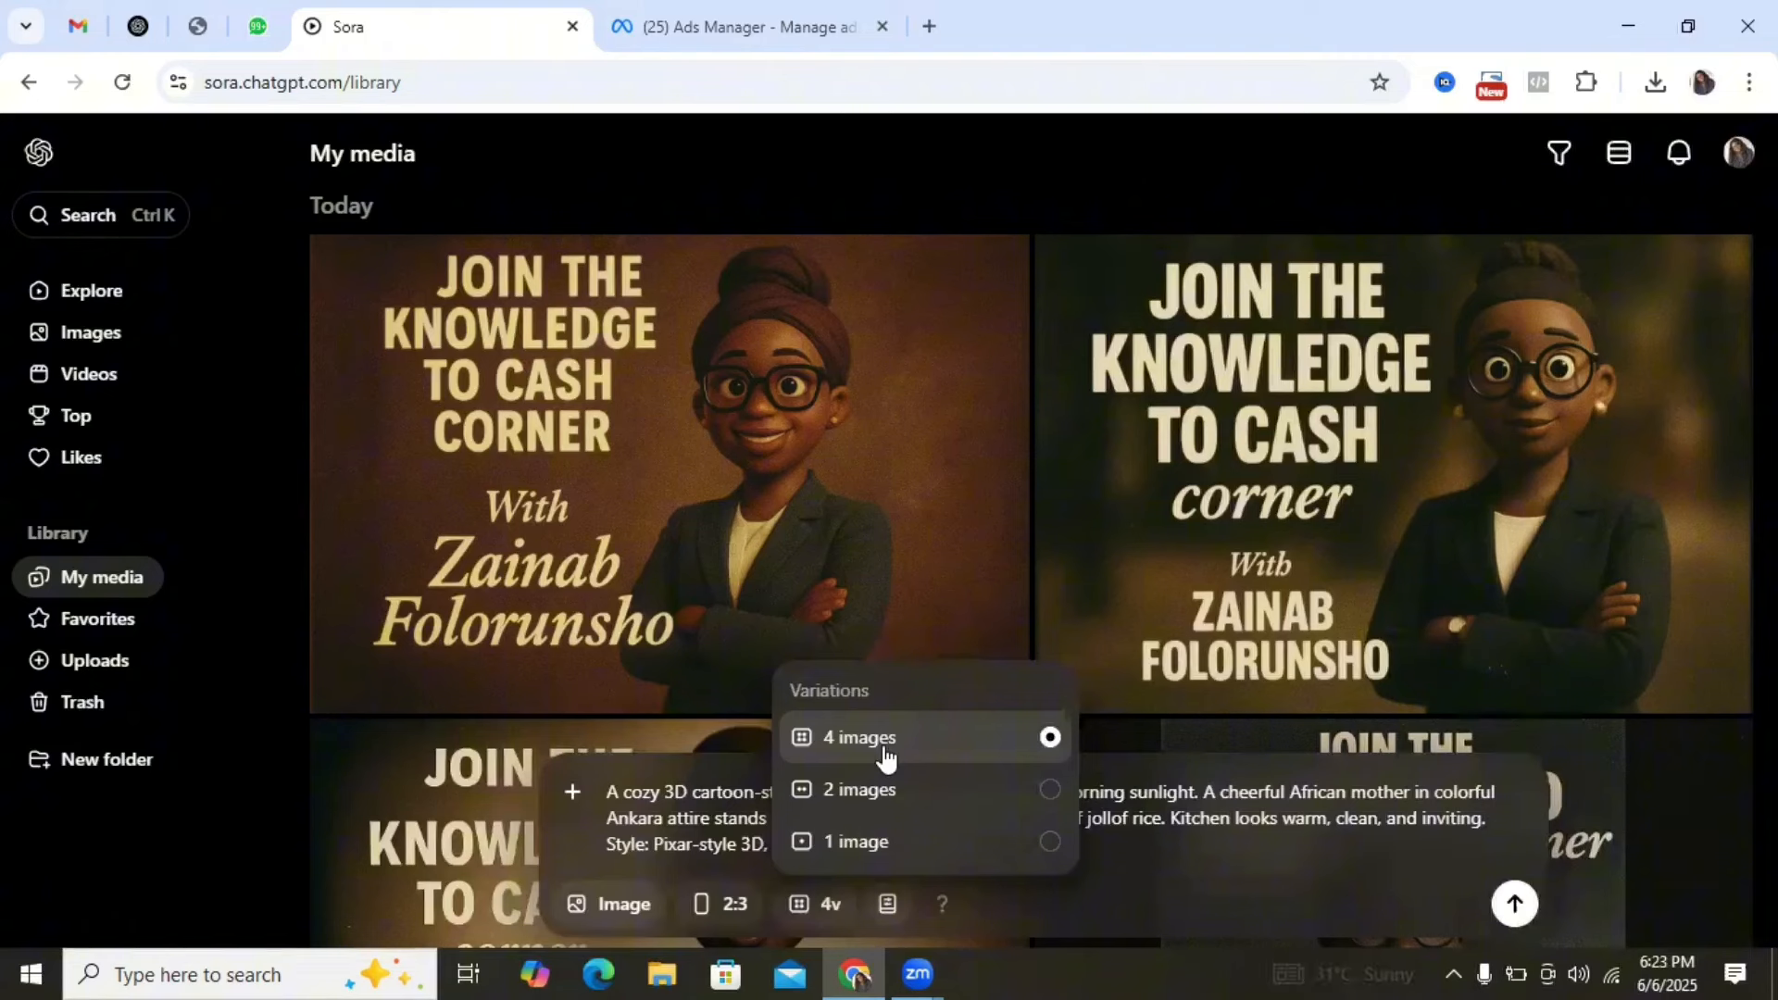
pyautogui.click(881, 751)
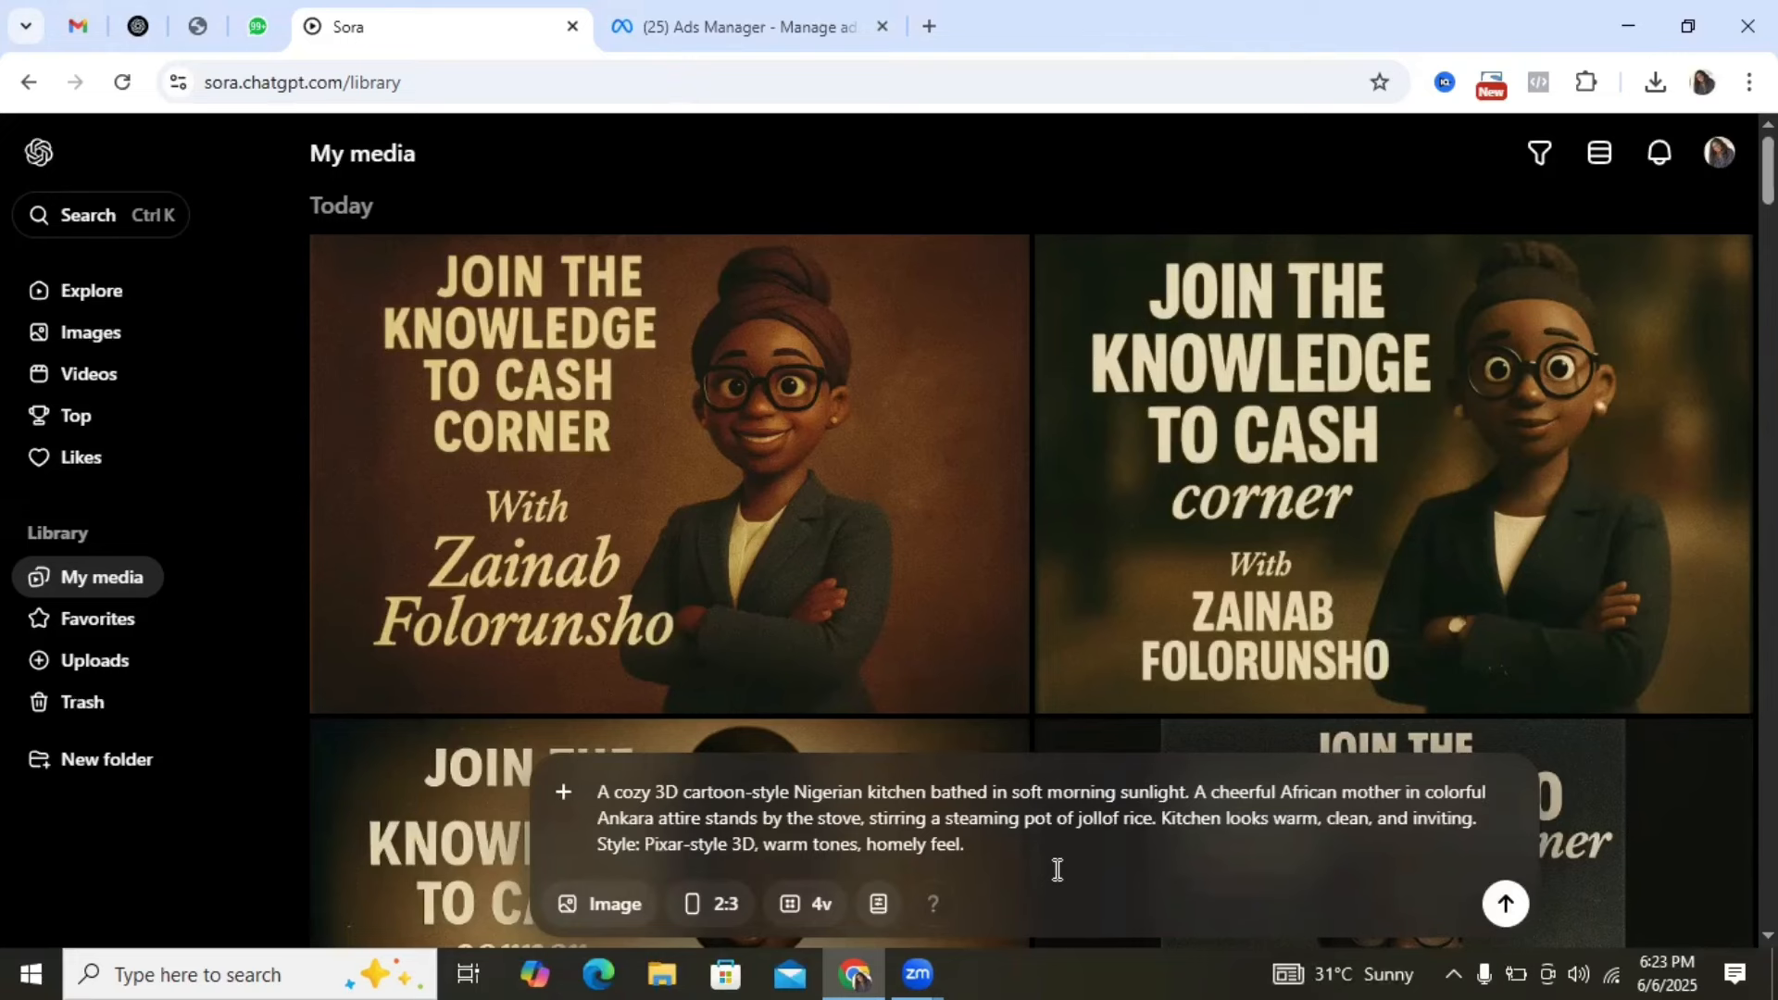
pyautogui.click(878, 904)
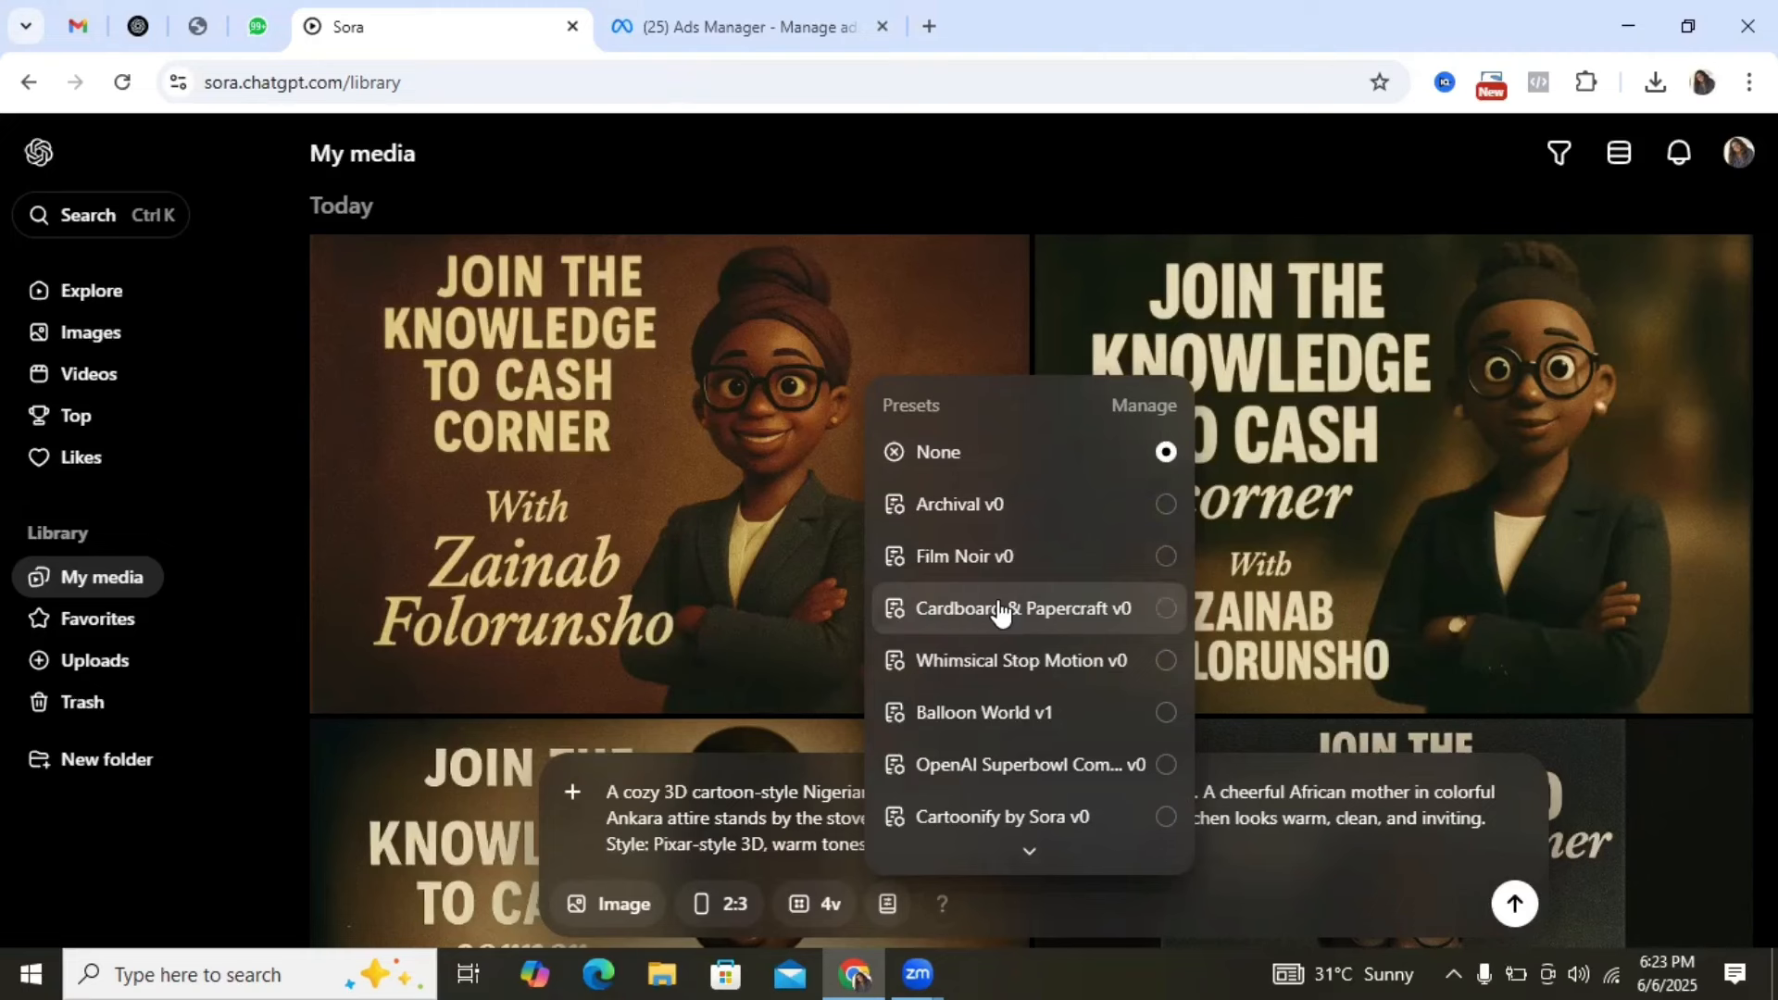
pyautogui.click(956, 455)
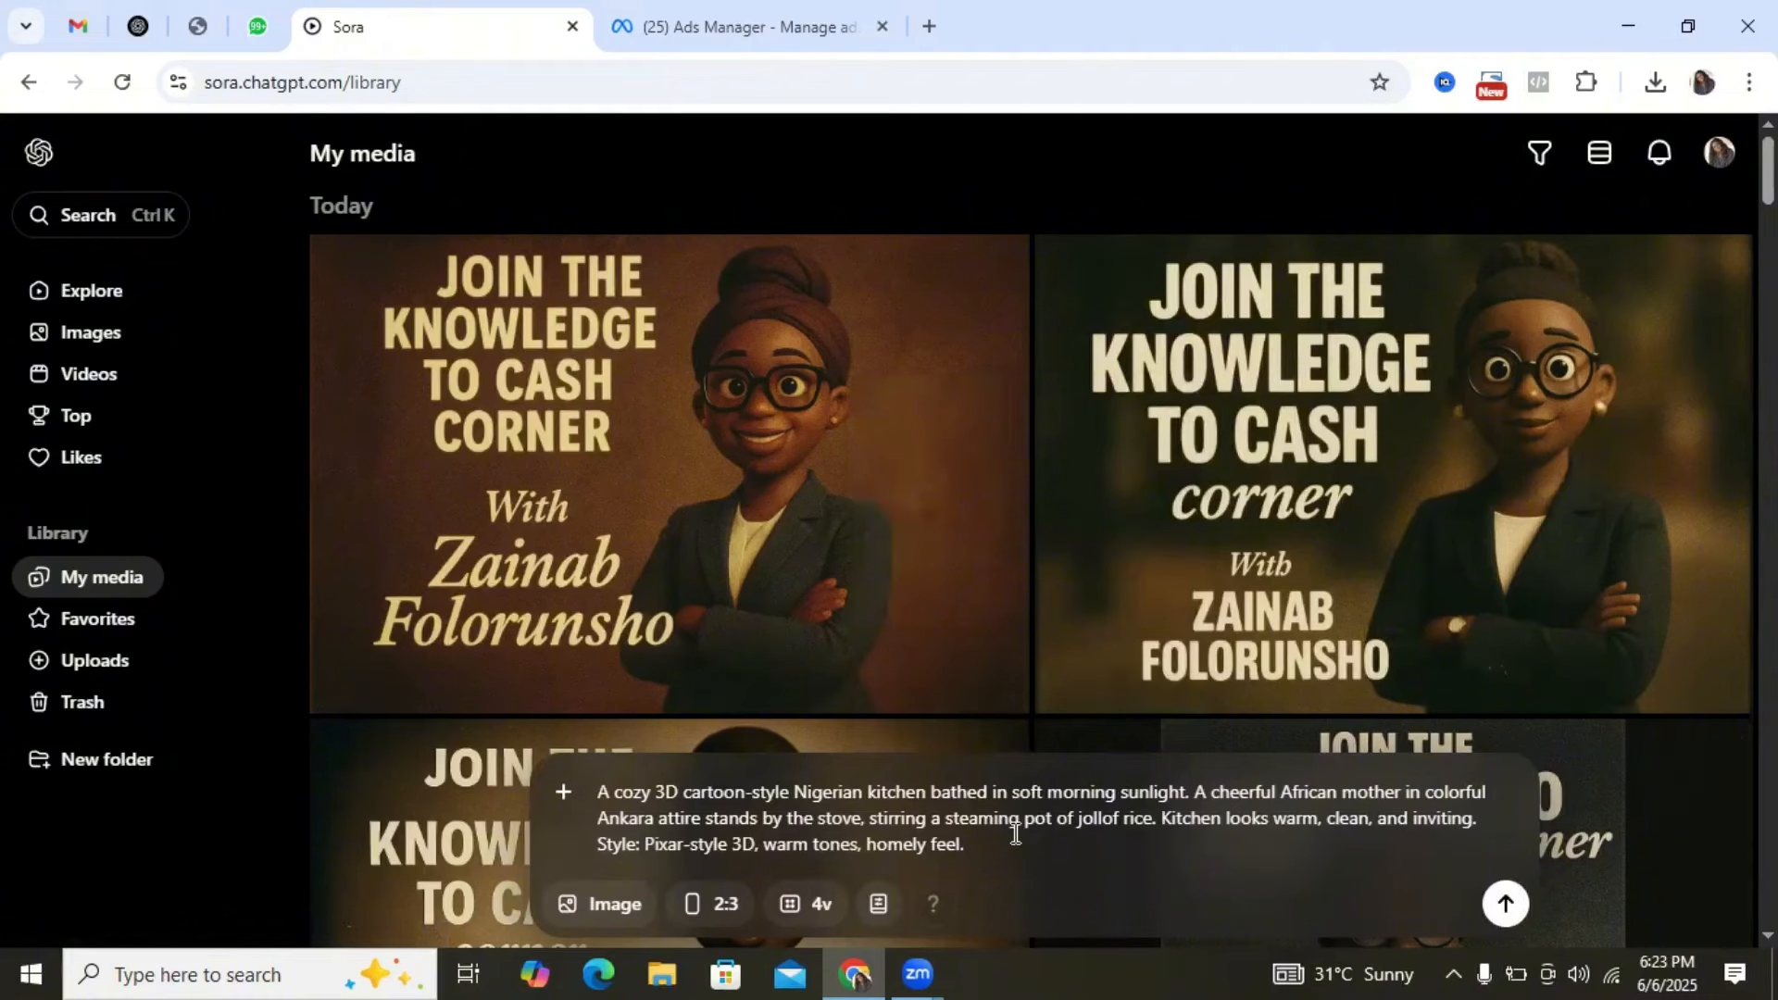
pyautogui.click(1506, 905)
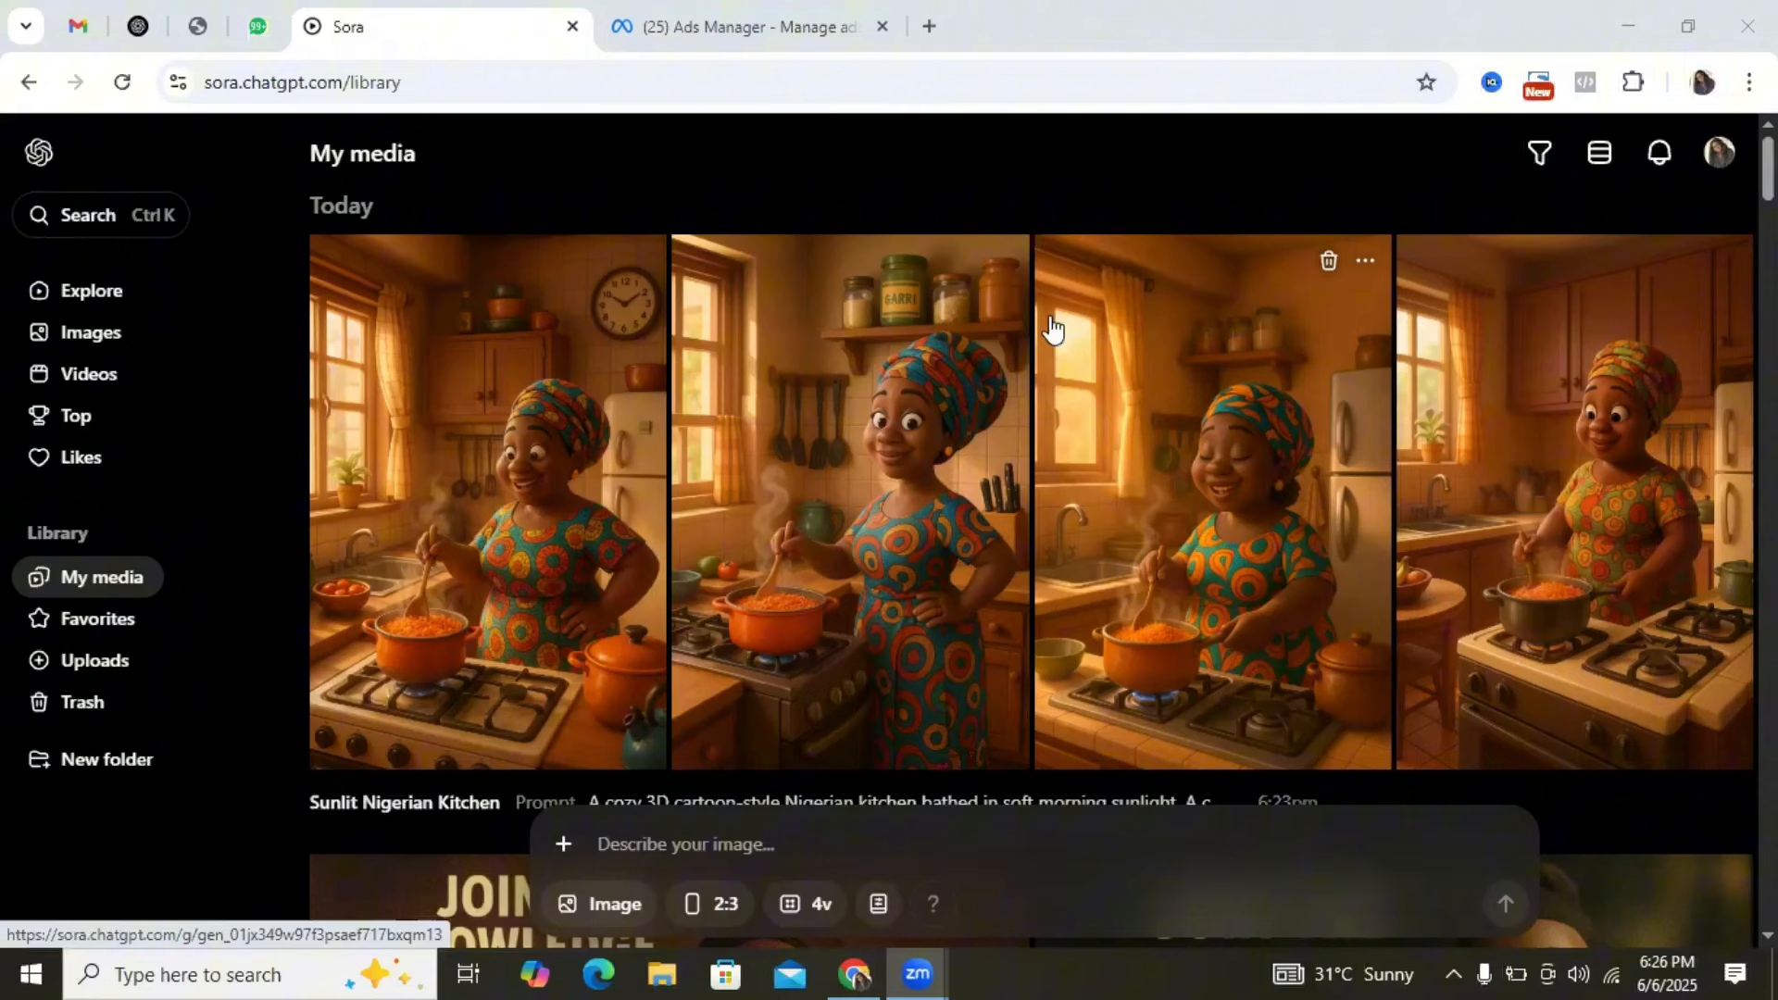
# Remix the second kitchen image using ChatGPT's Scene 2 prompt, a close-up of the mother holding the "Sonia Seasoning" packet
pyautogui.click(885, 490)
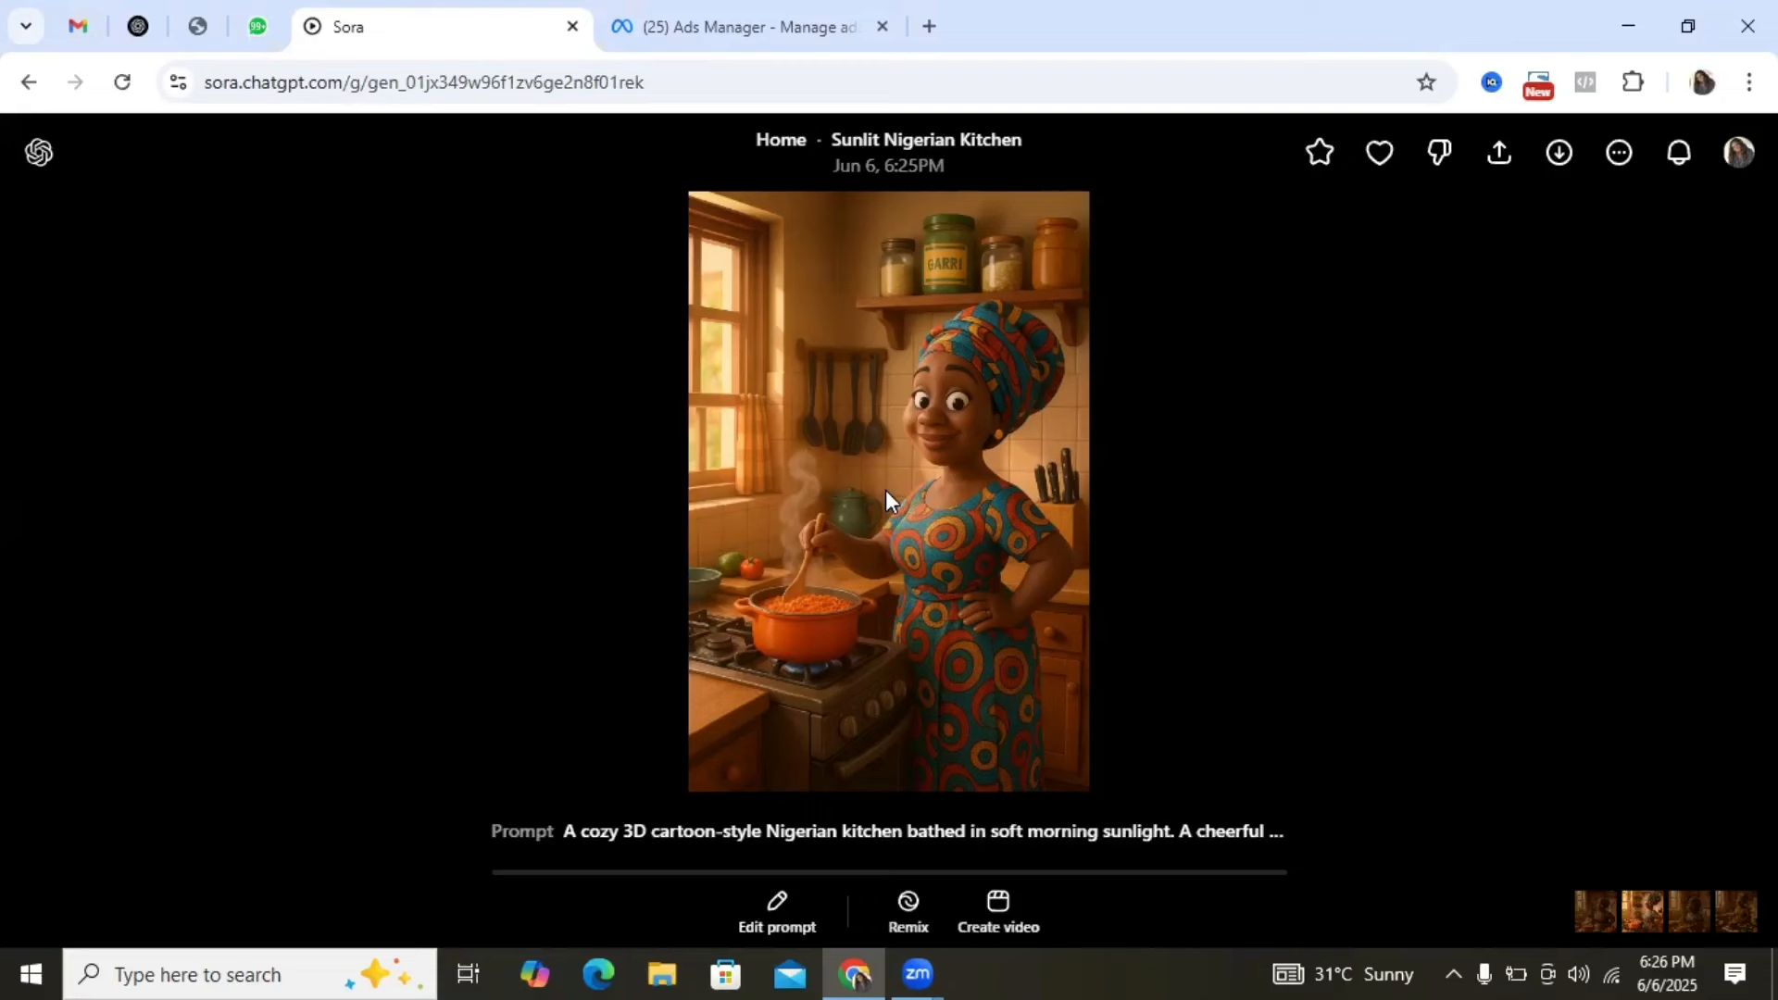
pyautogui.click(909, 913)
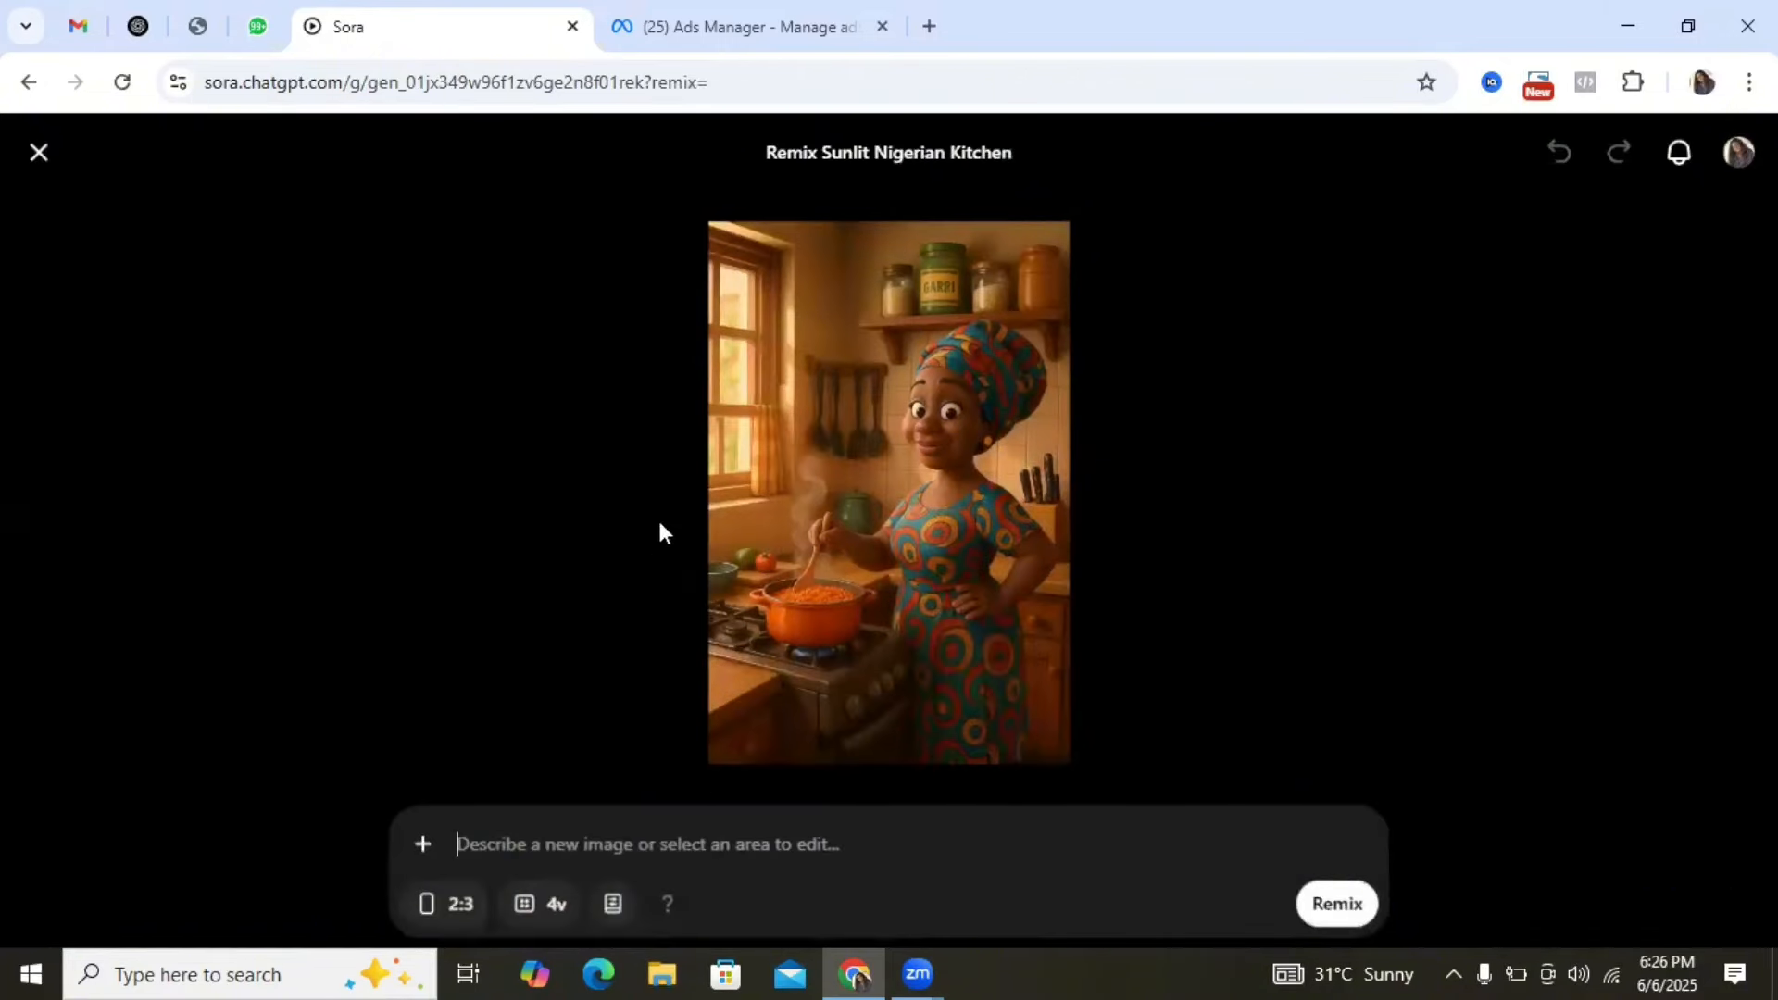
pyautogui.click(132, 22)
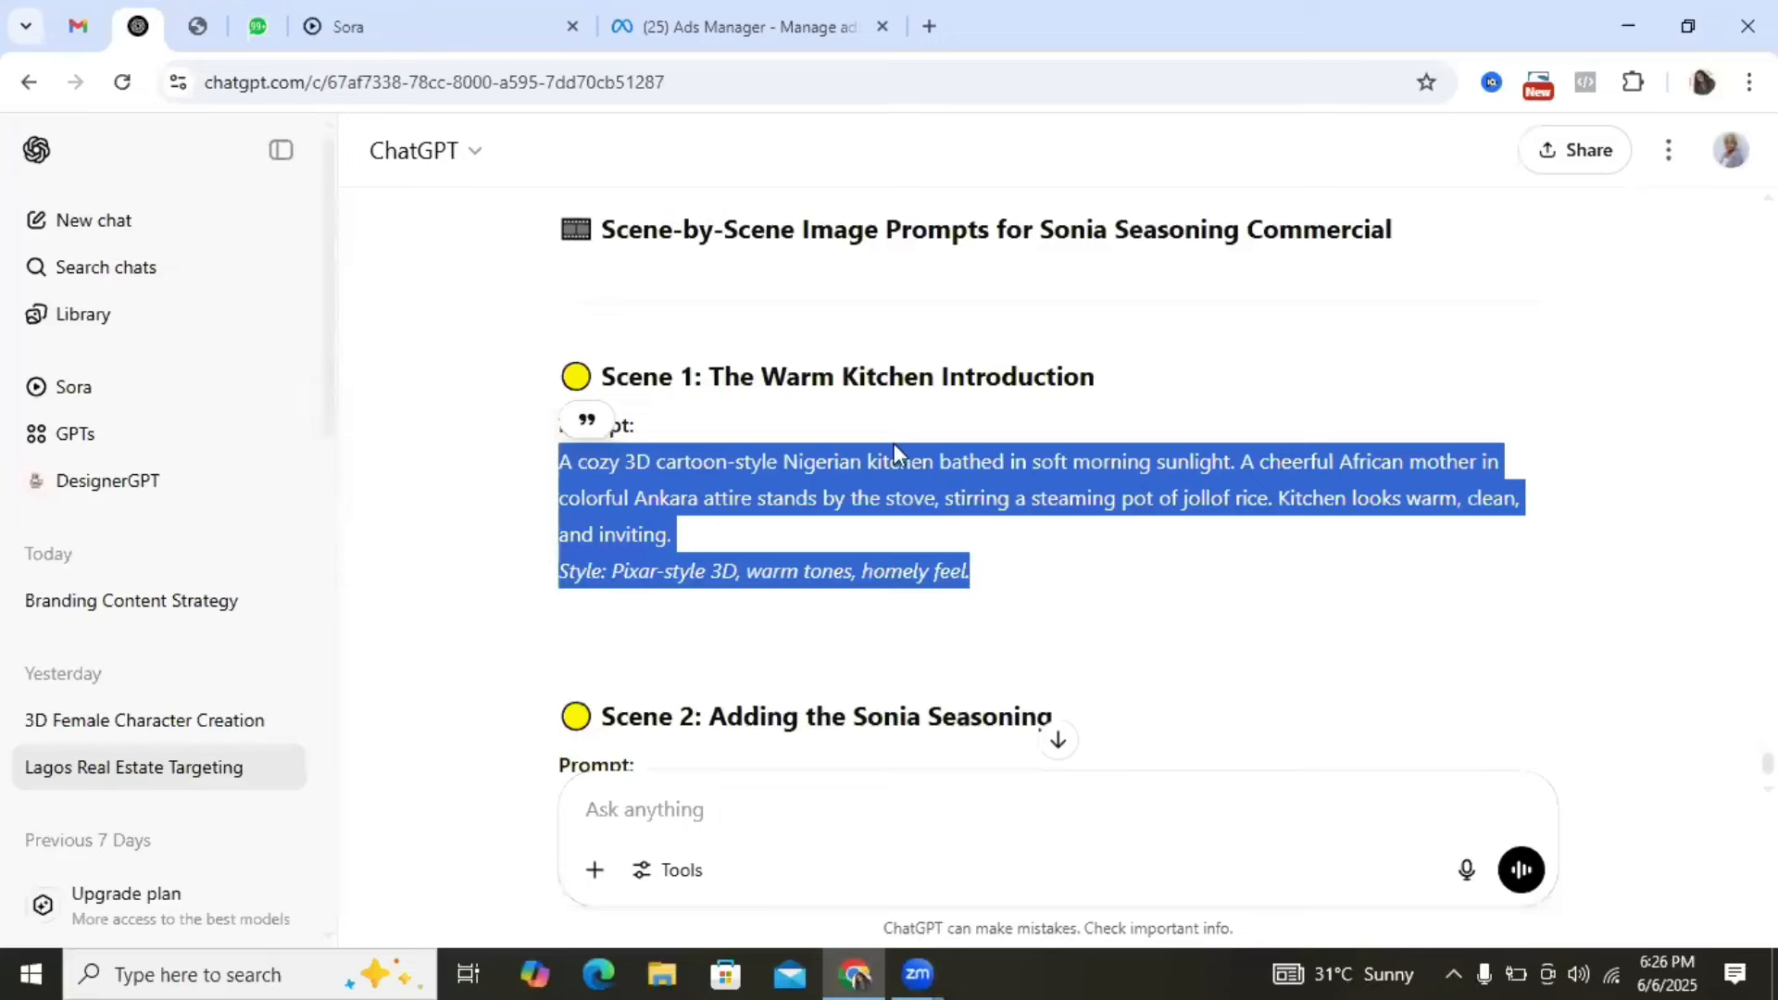
pyautogui.click(1281, 689)
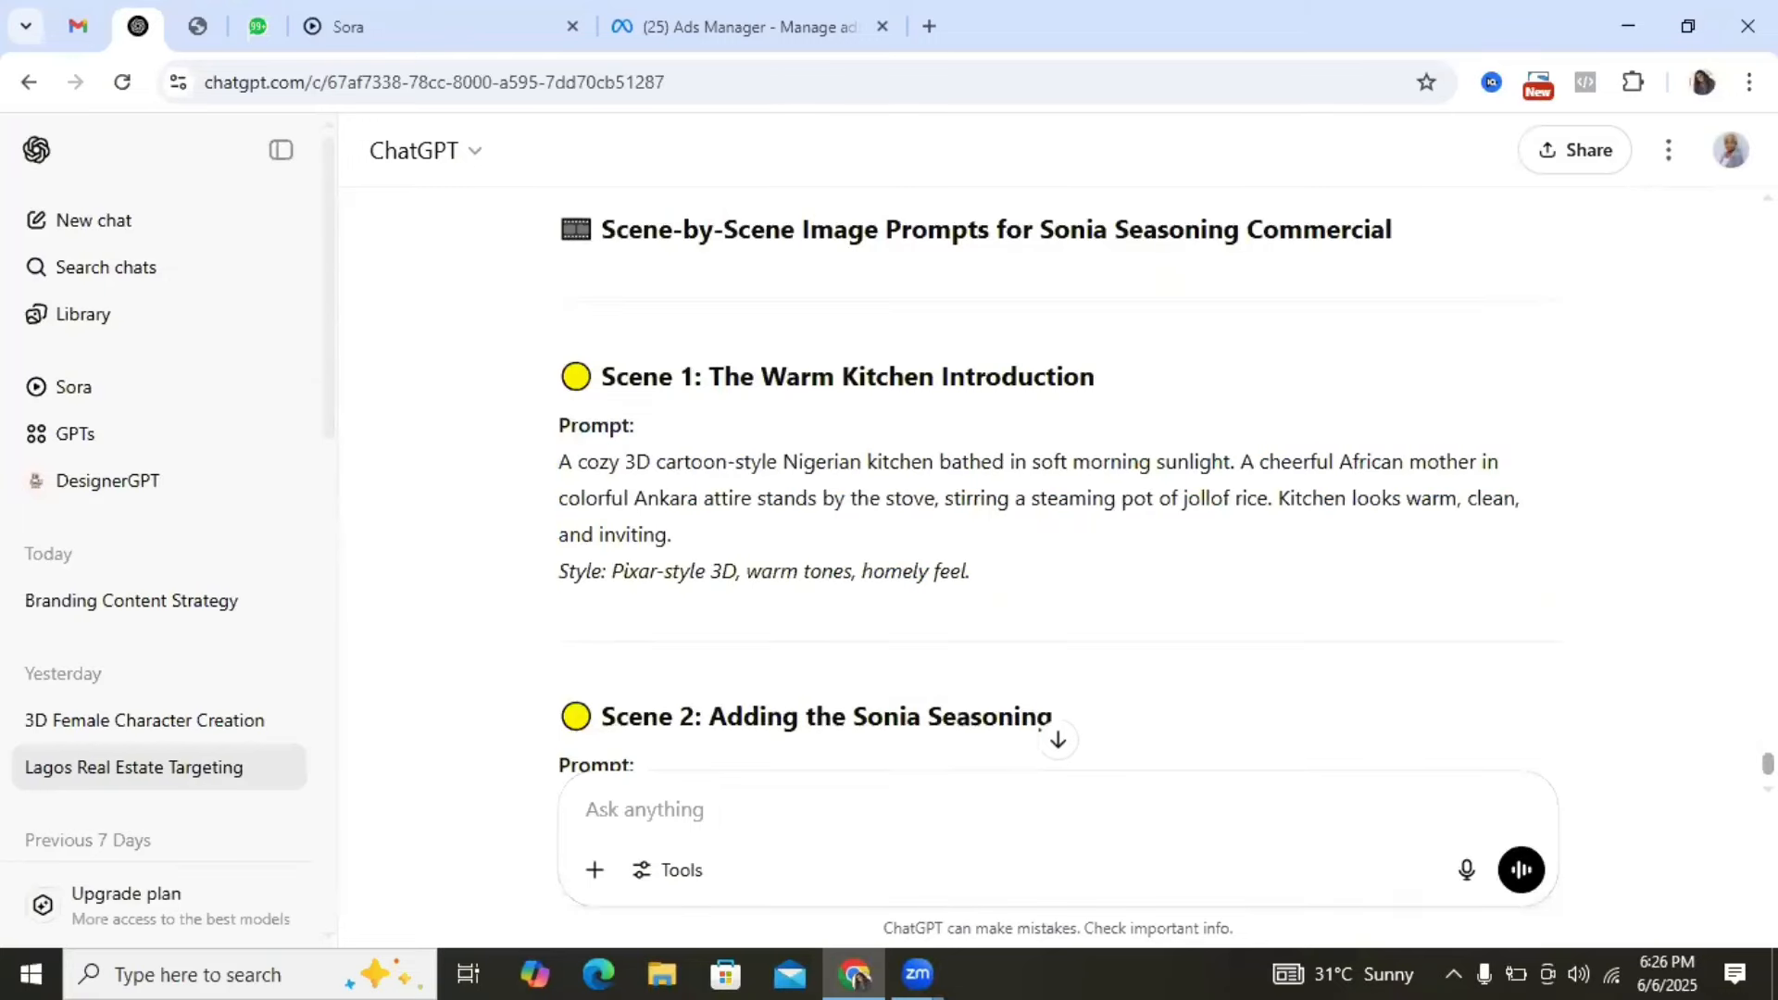
pyautogui.click(1057, 739)
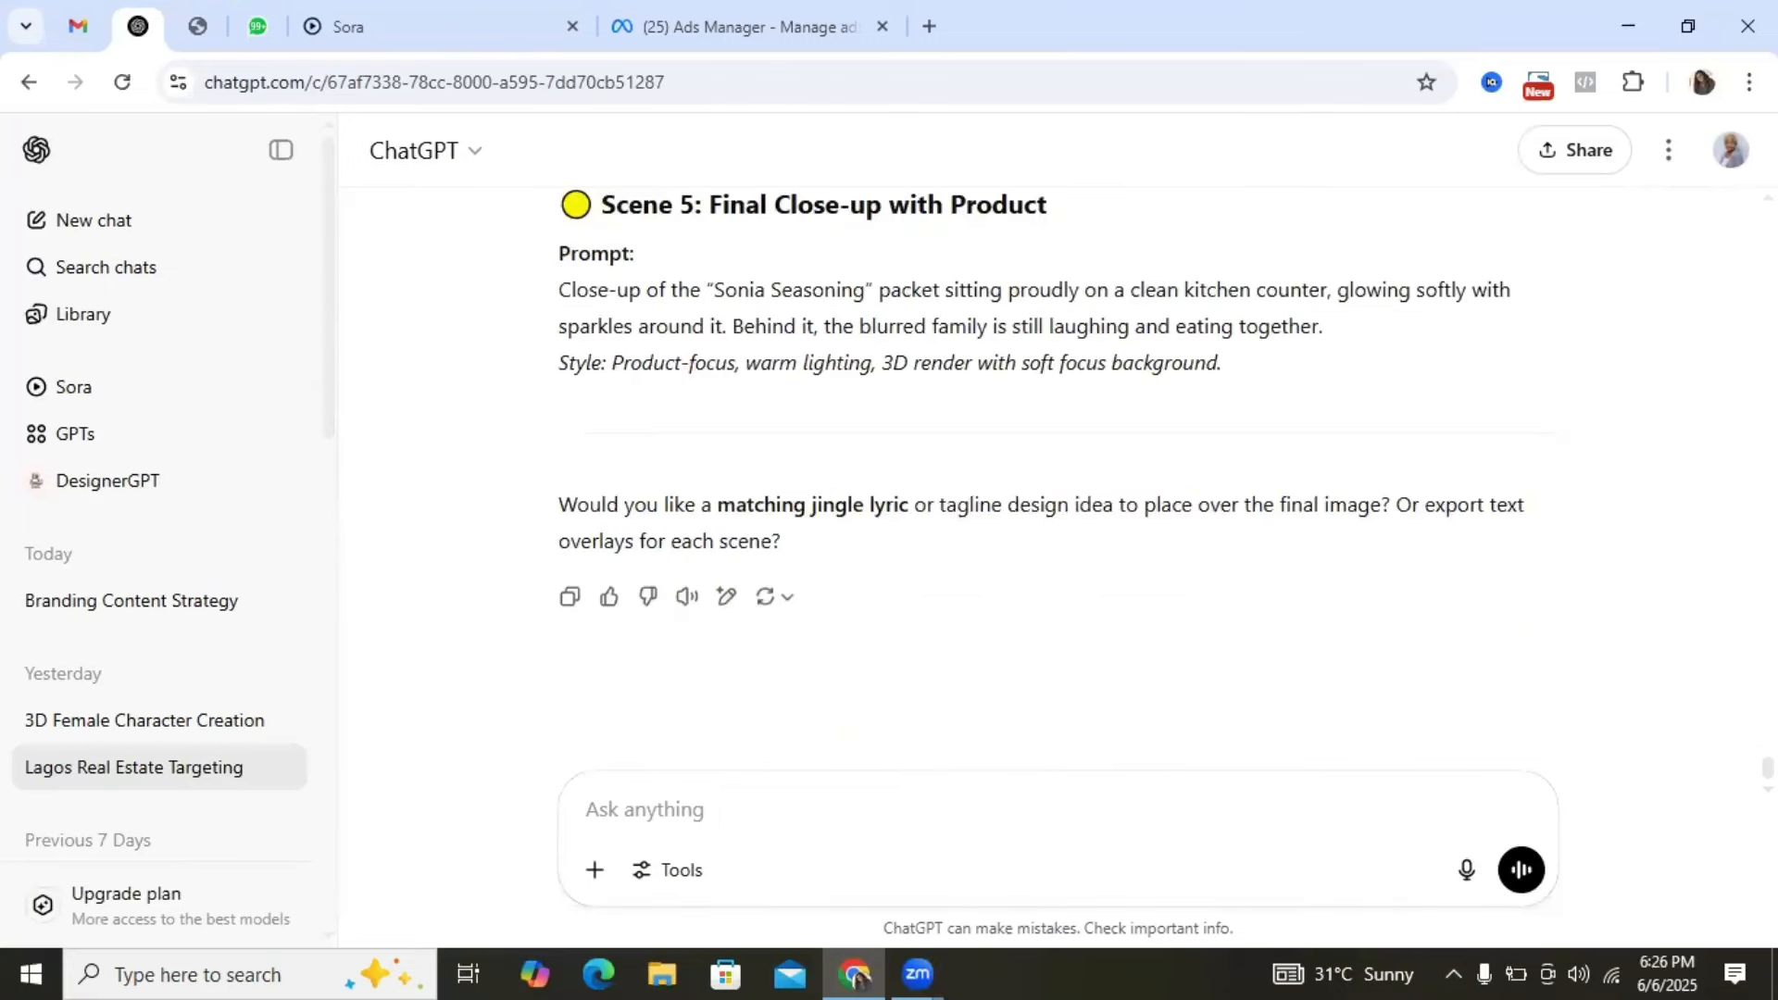
pyautogui.click(348, 26)
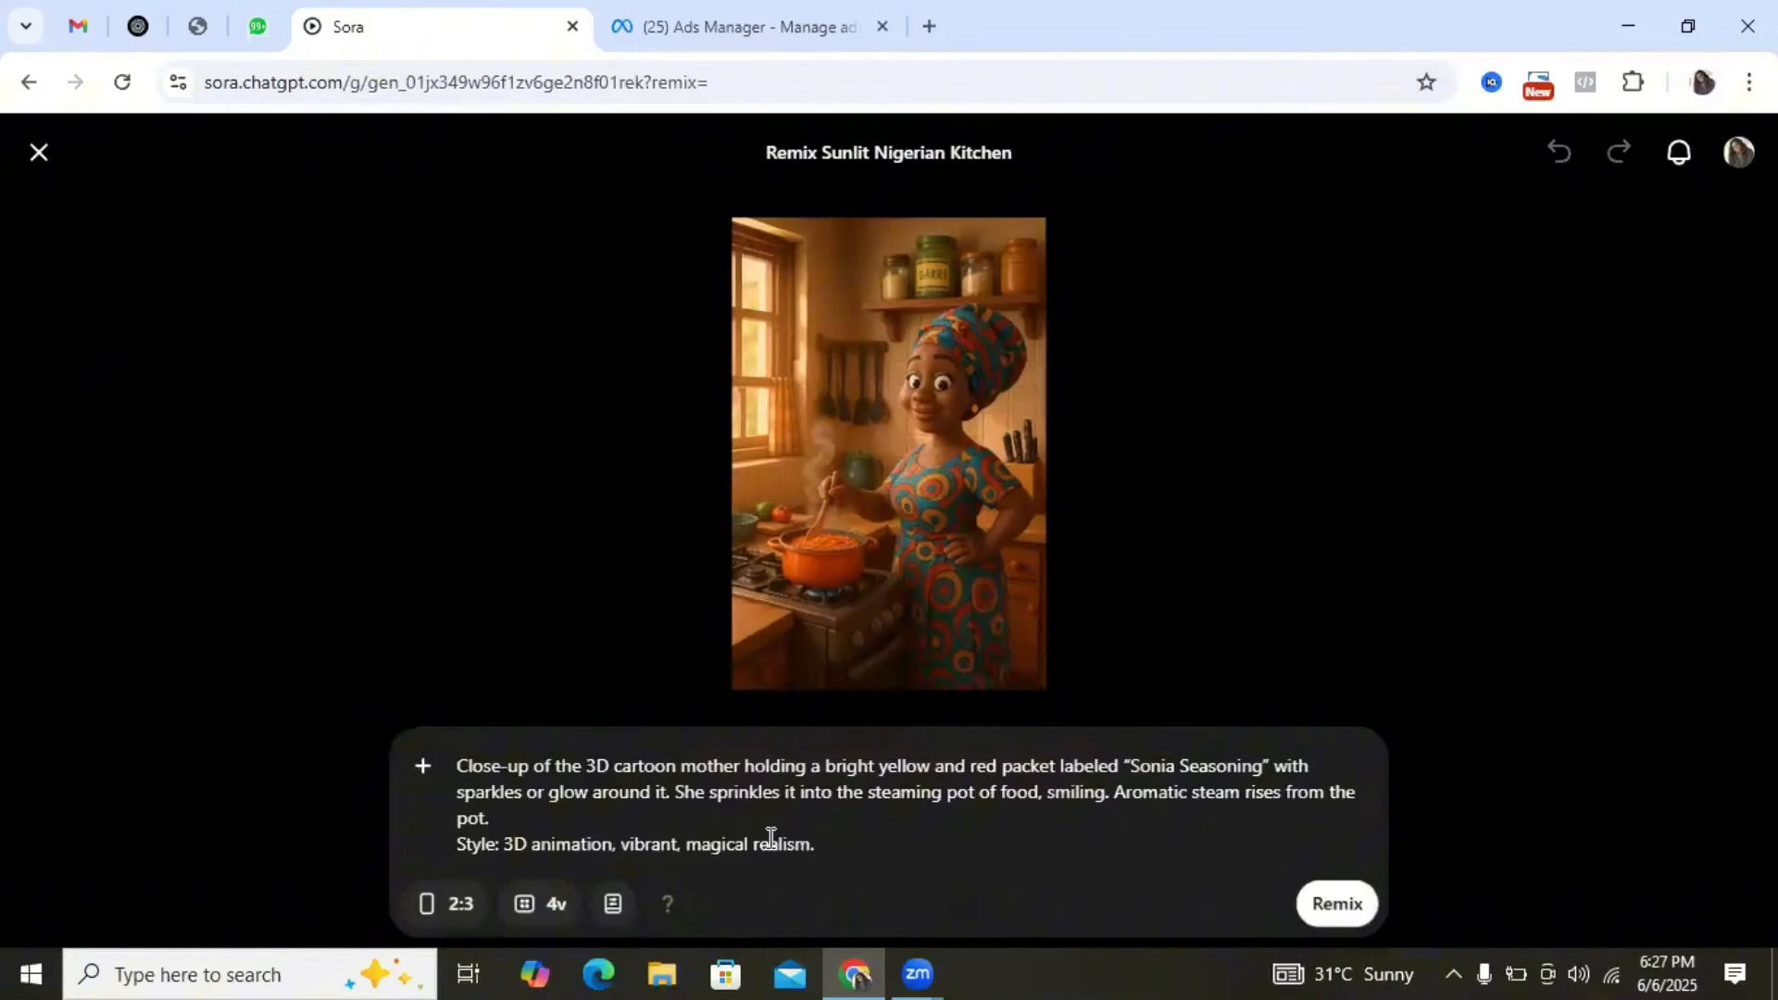
pyautogui.click(1339, 906)
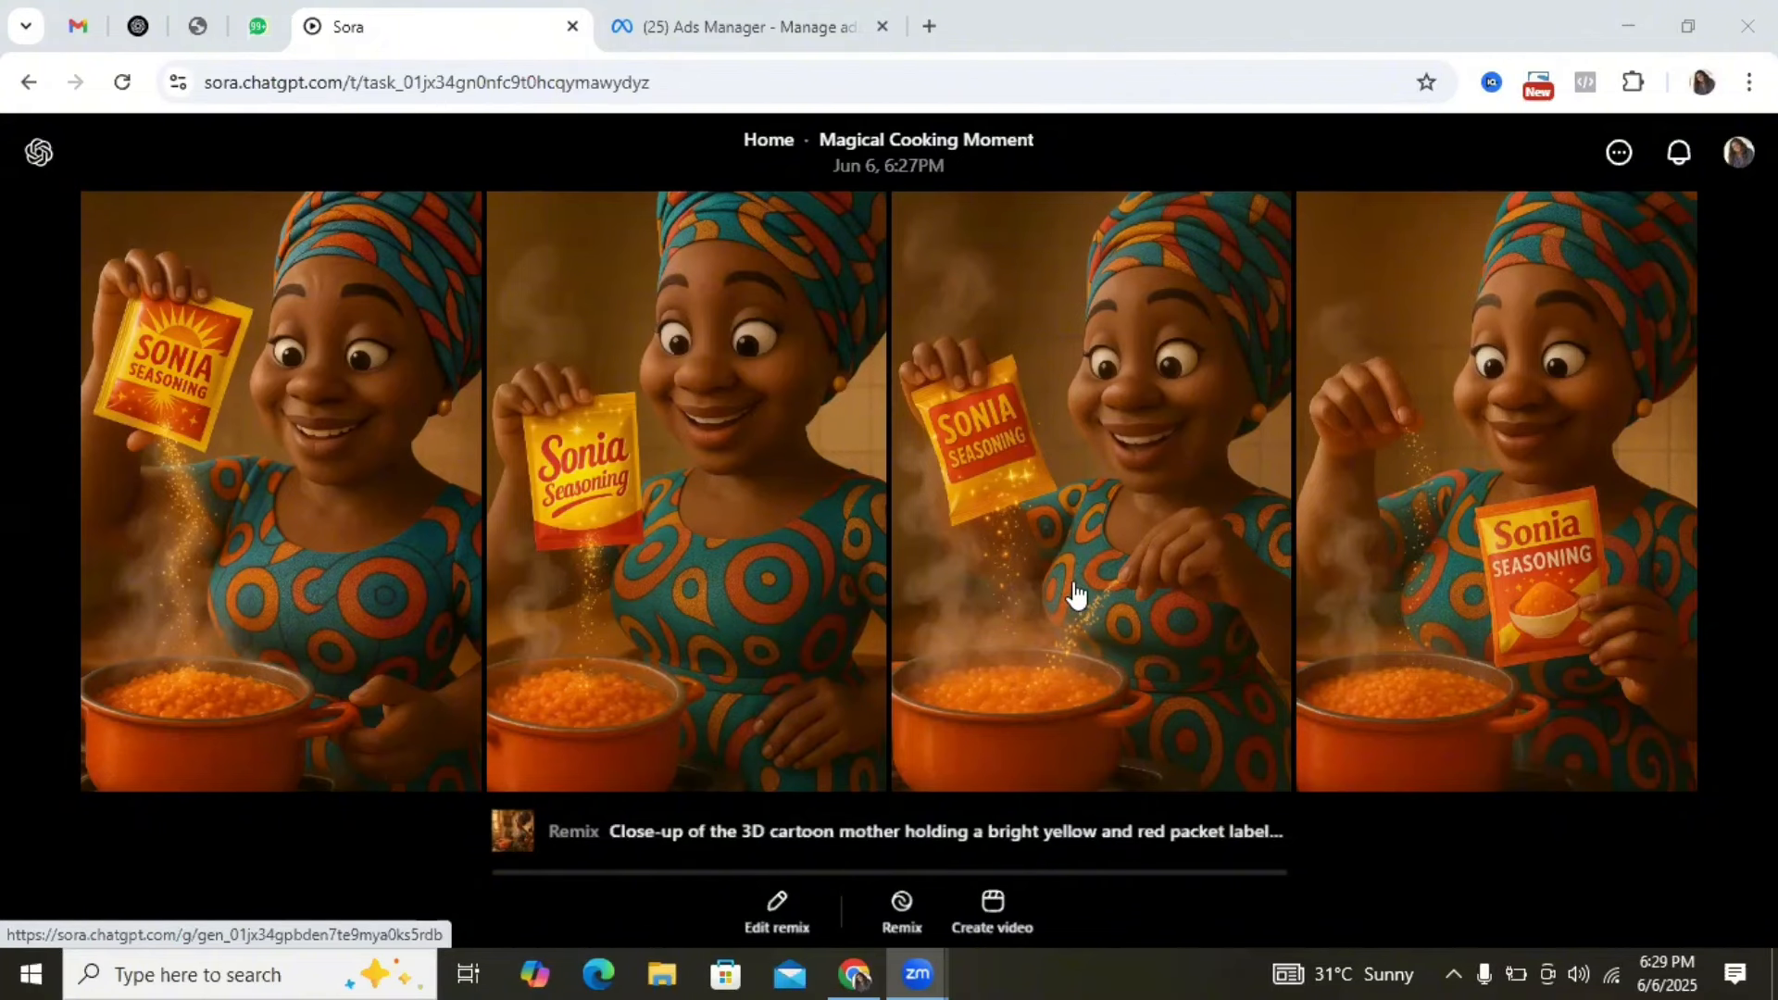
# Remix the fourth seasoning image with ChatGPT's Scene 3 hallway aroma prompt, and open the third family image it generates
pyautogui.click(1480, 521)
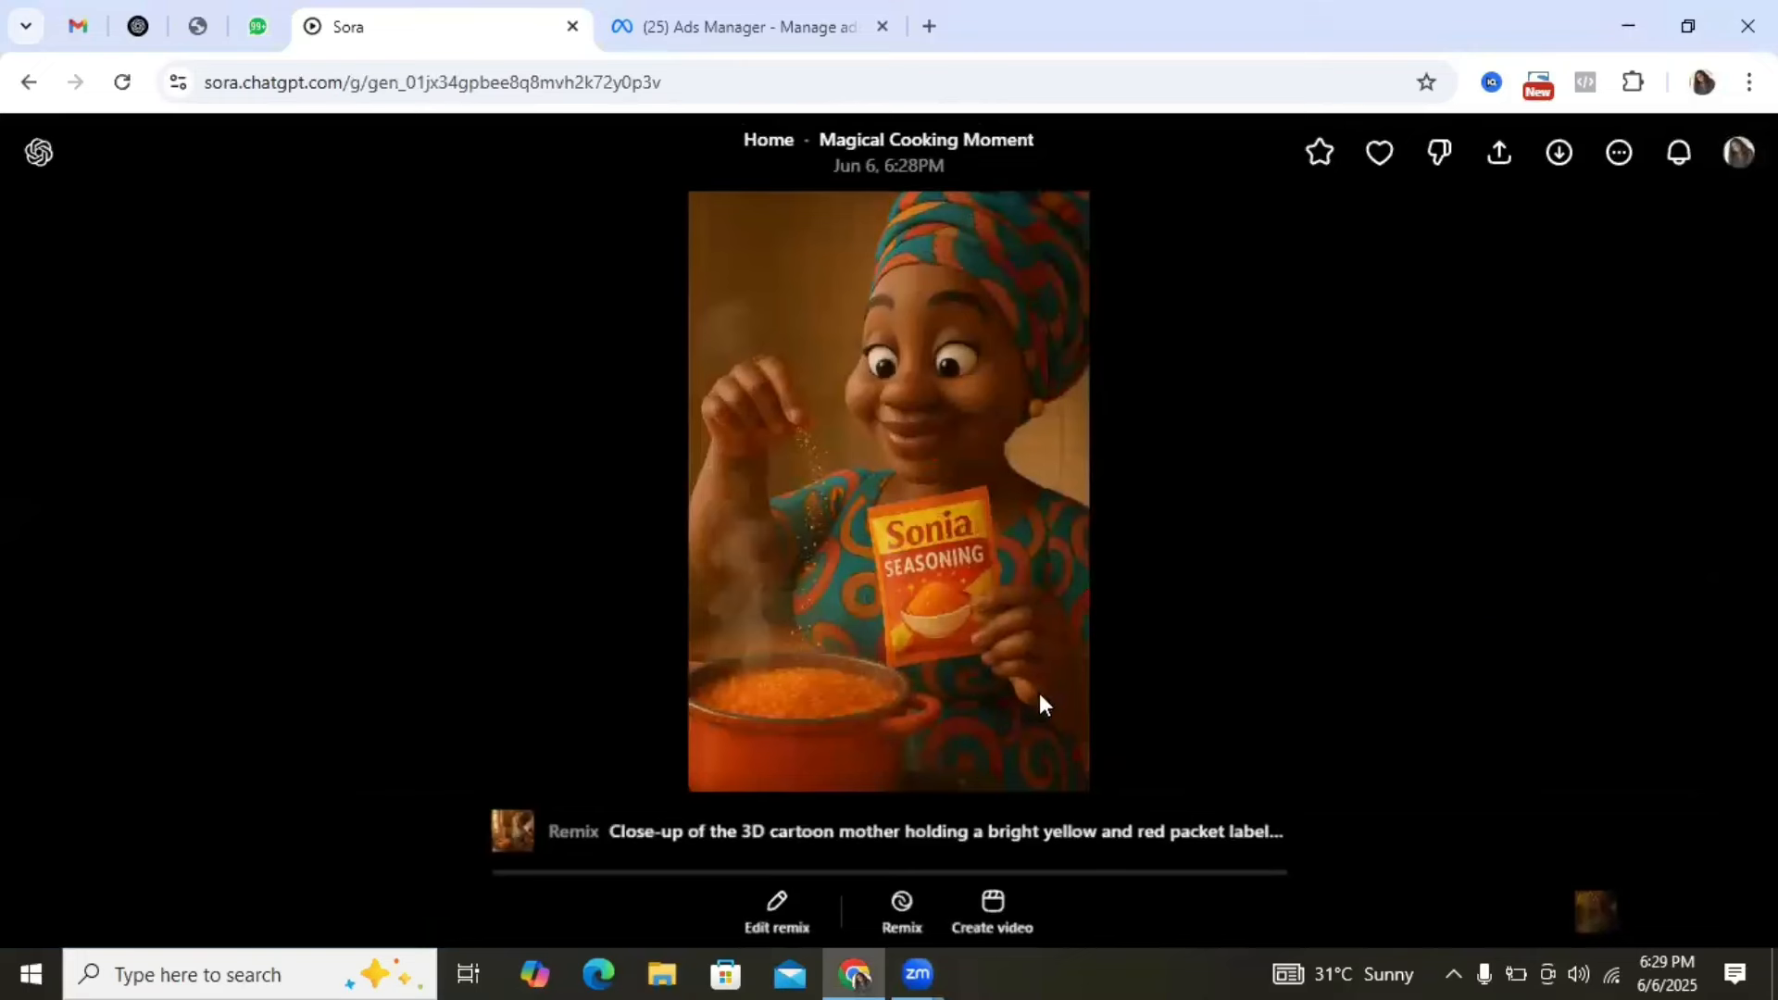
pyautogui.click(917, 912)
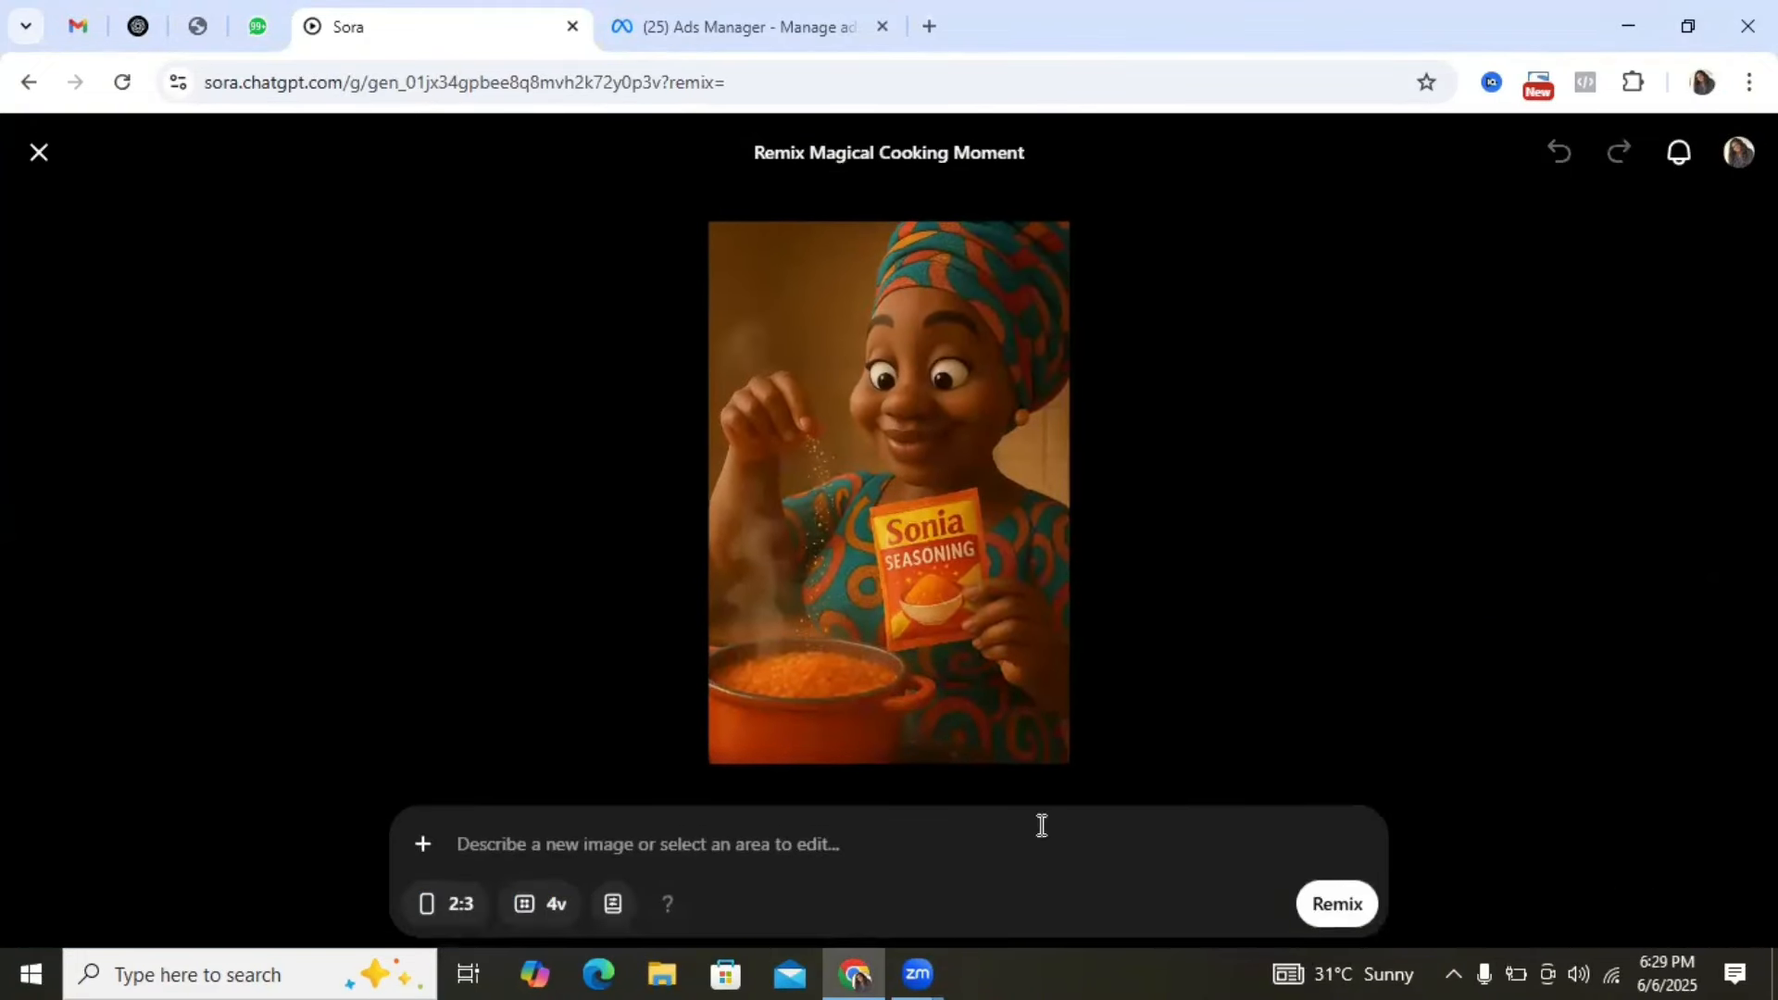
pyautogui.click(139, 28)
pyautogui.click(1278, 615)
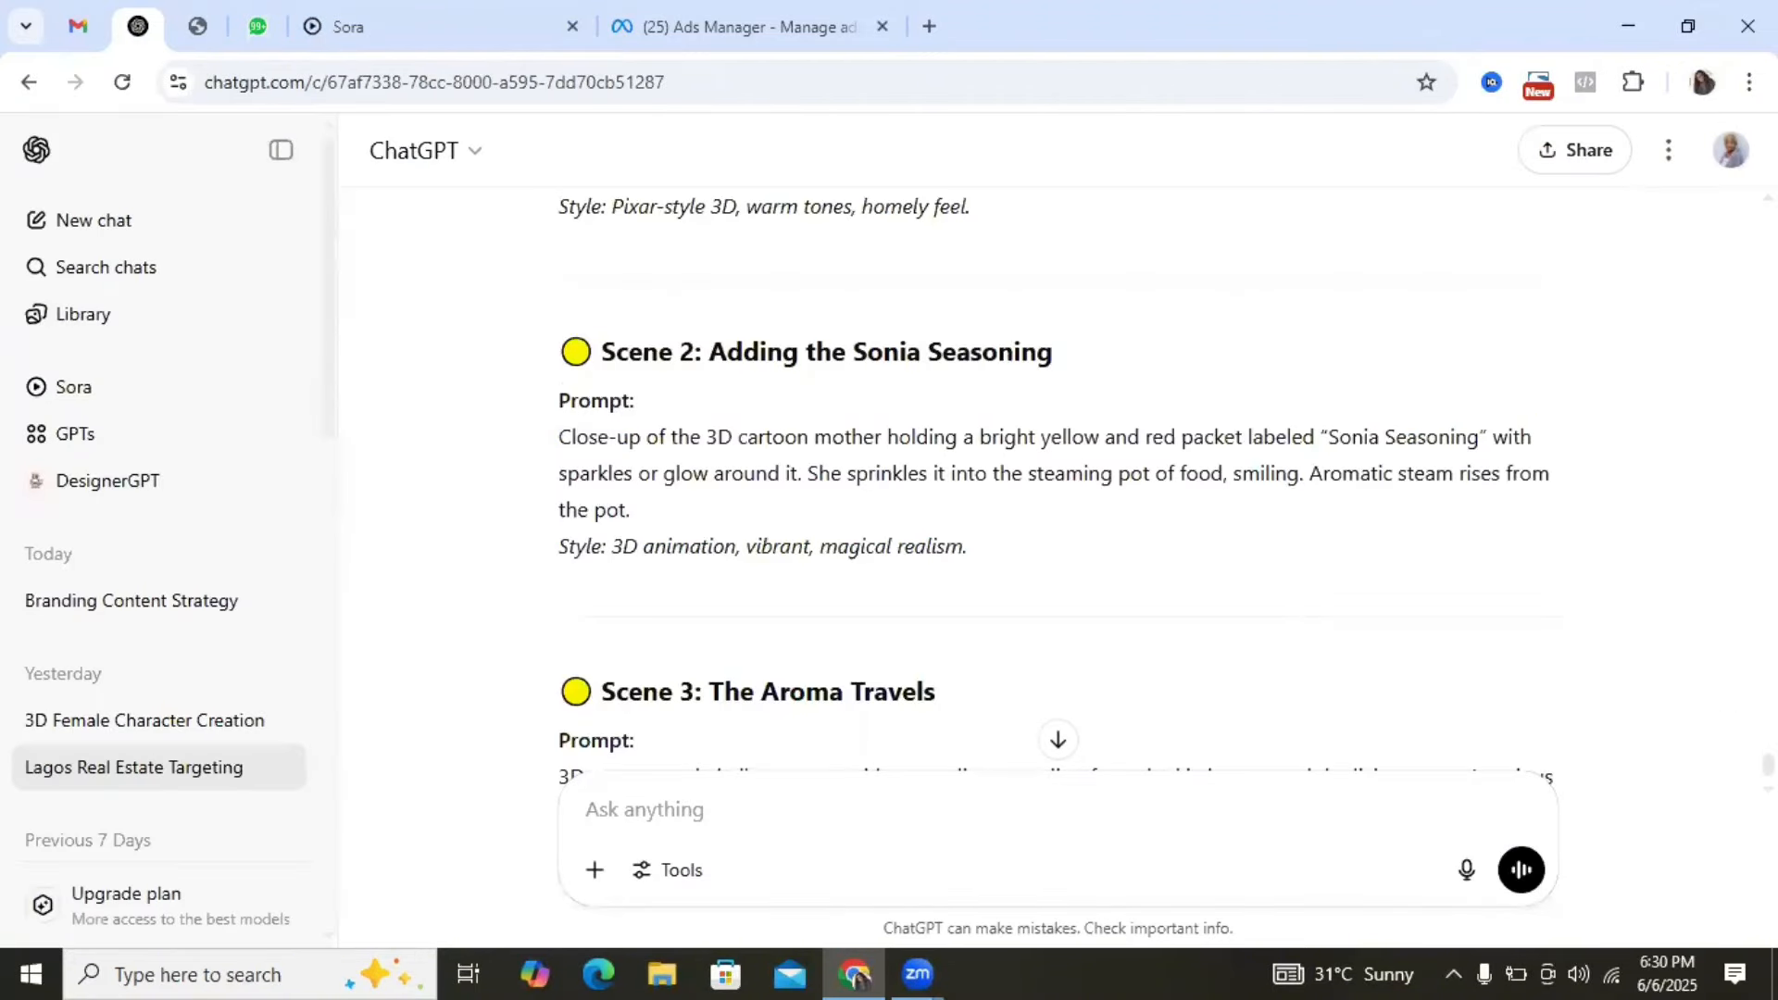
pyautogui.click(441, 28)
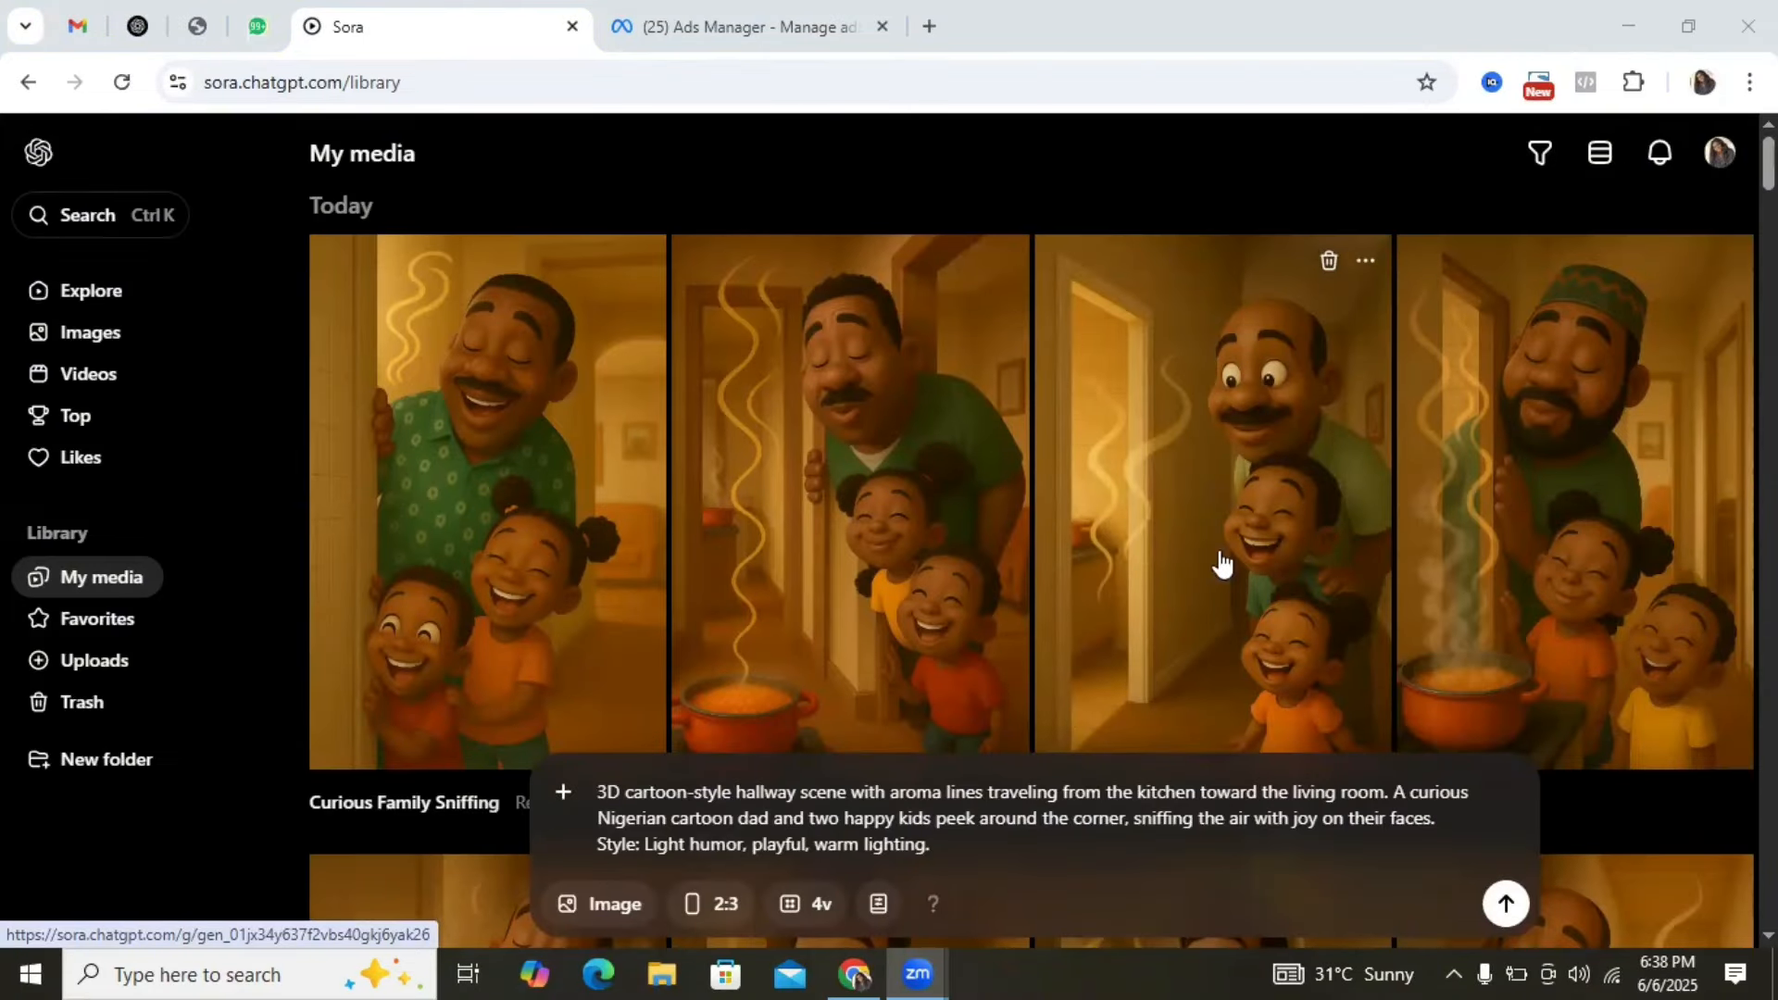
pyautogui.click(1220, 563)
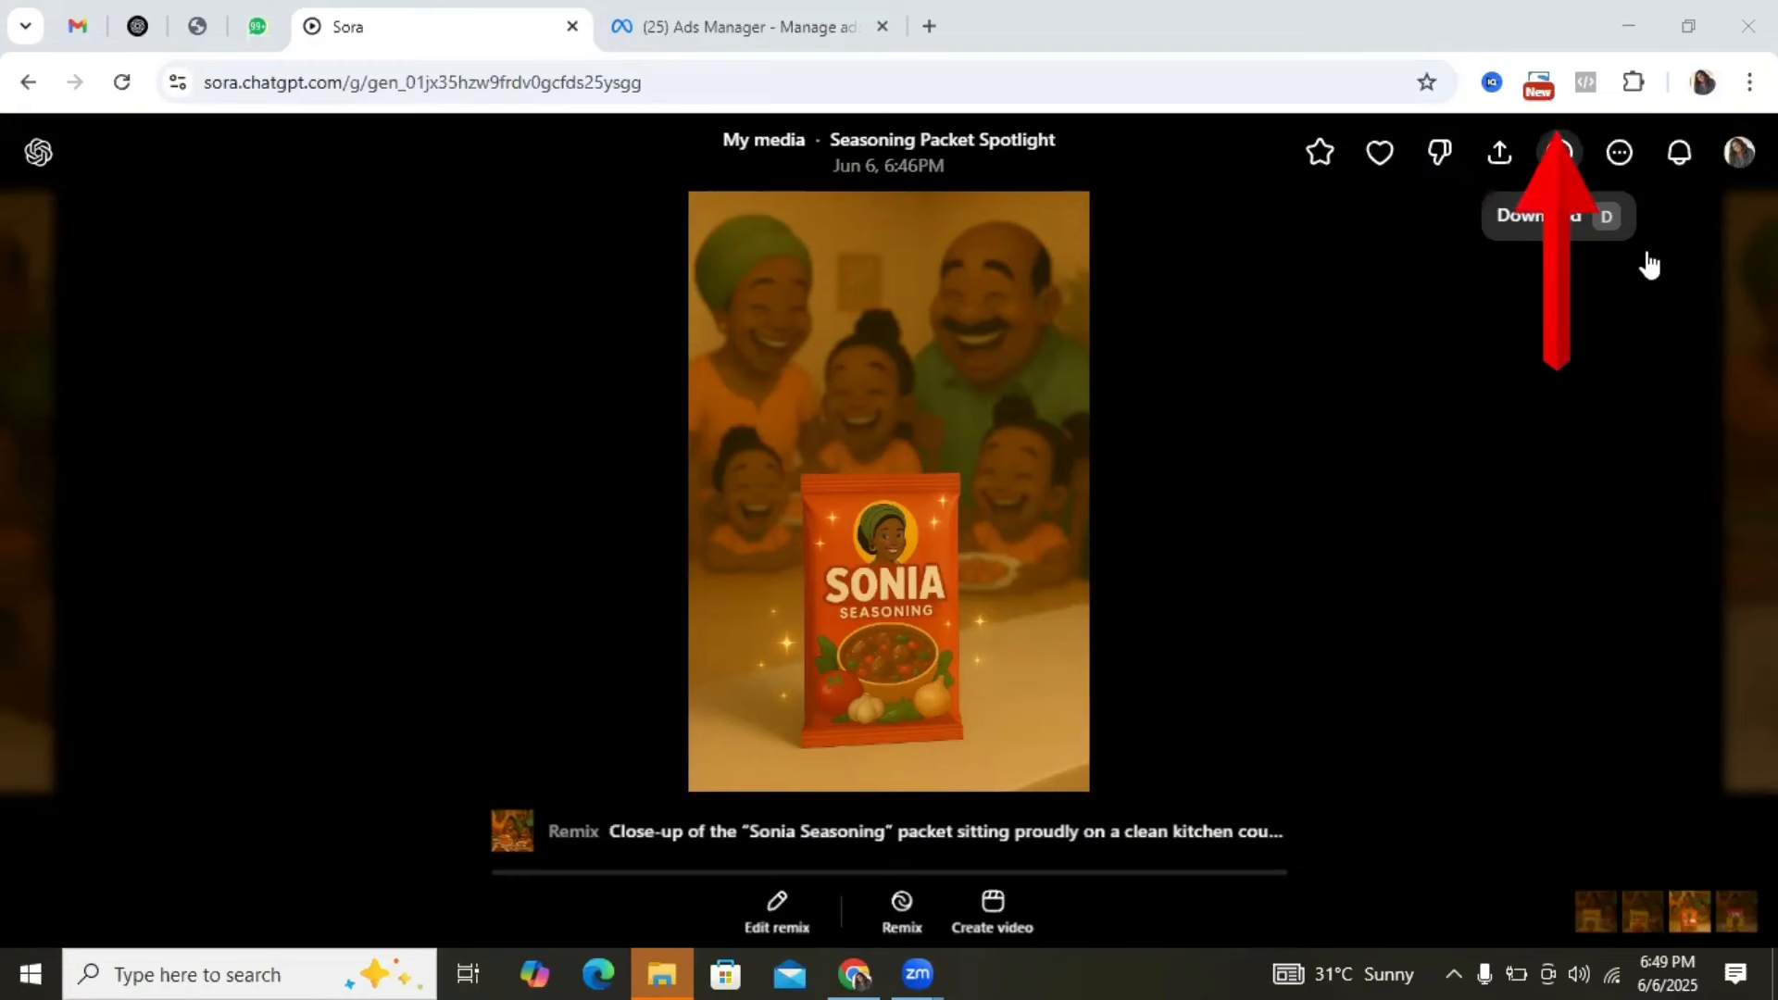
# Return from the seasoning packet image to the media library and review the generated packet and family dinner scenes
pyautogui.click(1649, 266)
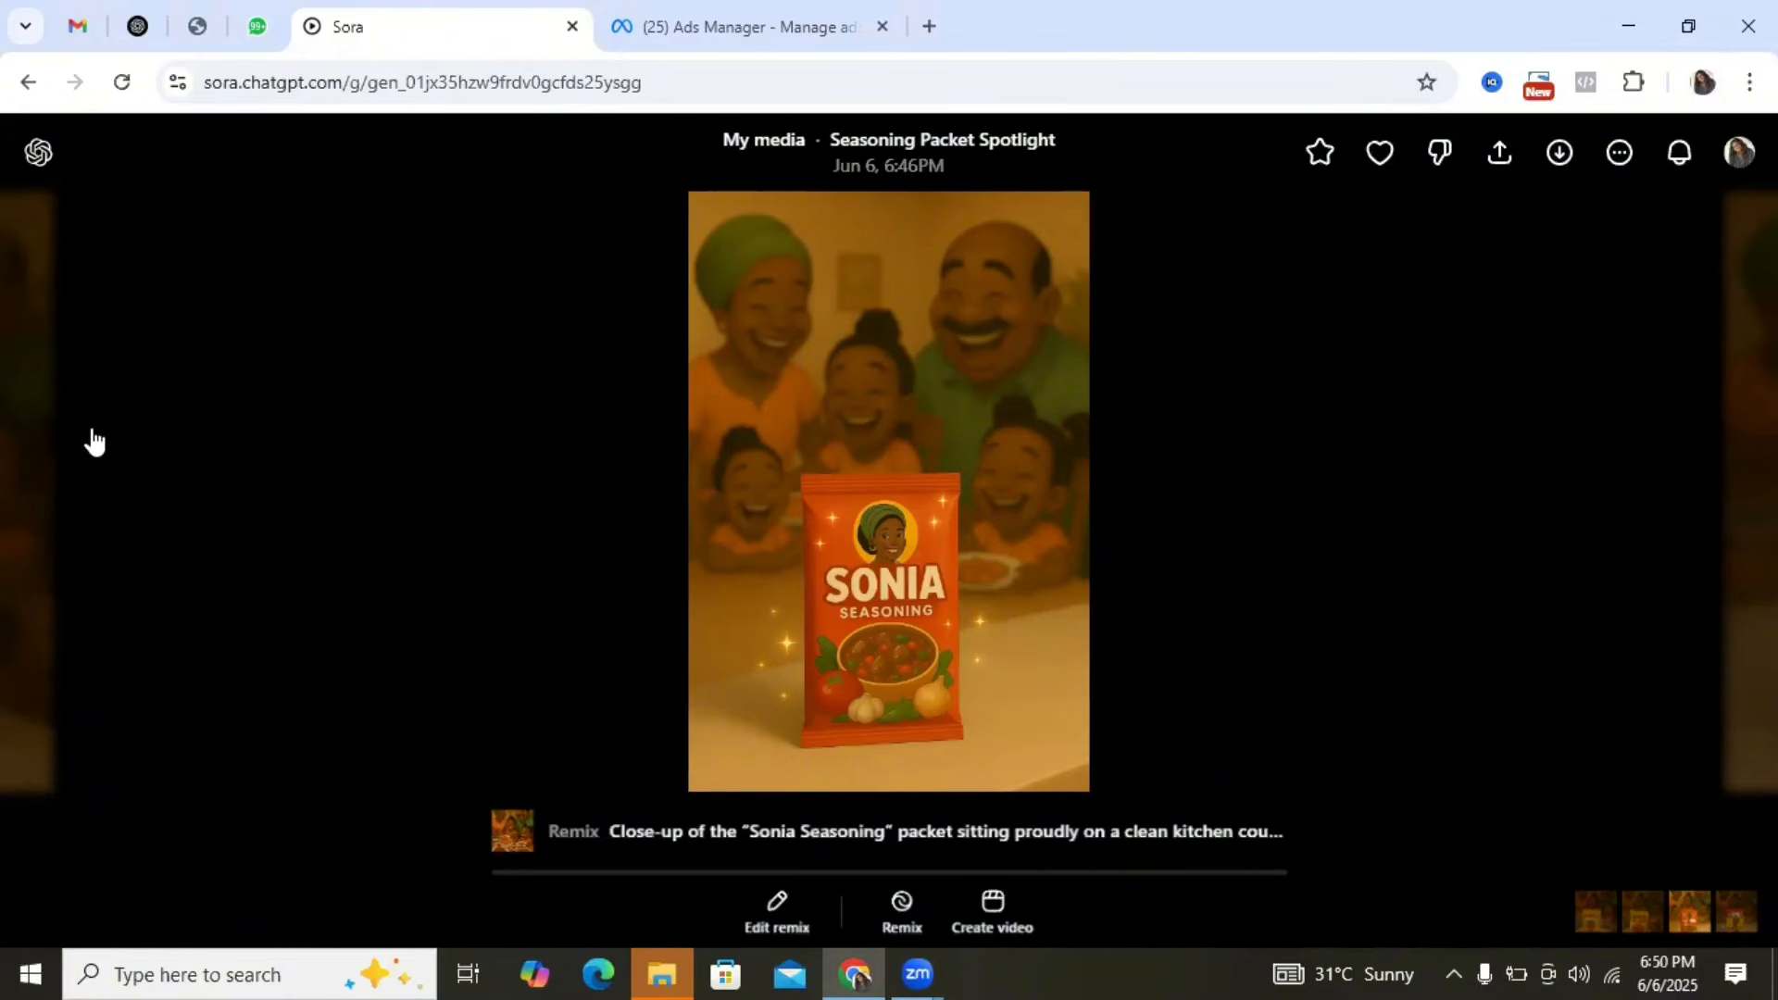
pyautogui.click(38, 155)
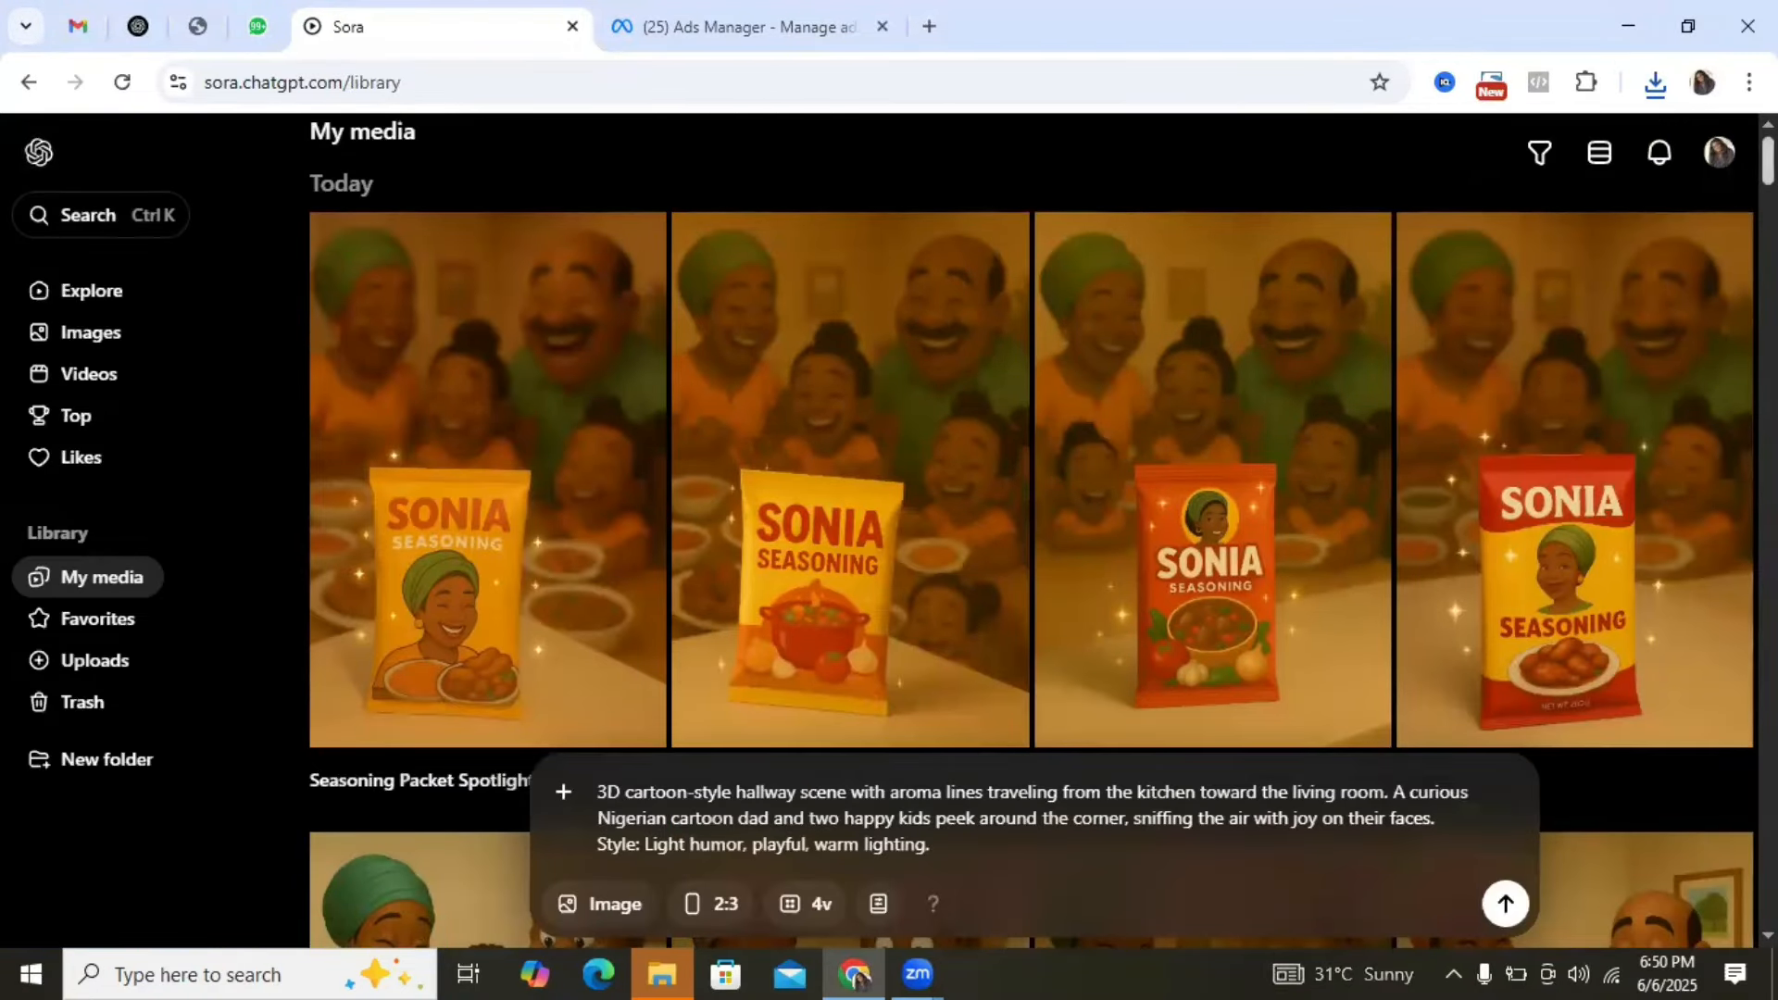
pyautogui.scroll(-8, 1033, 533)
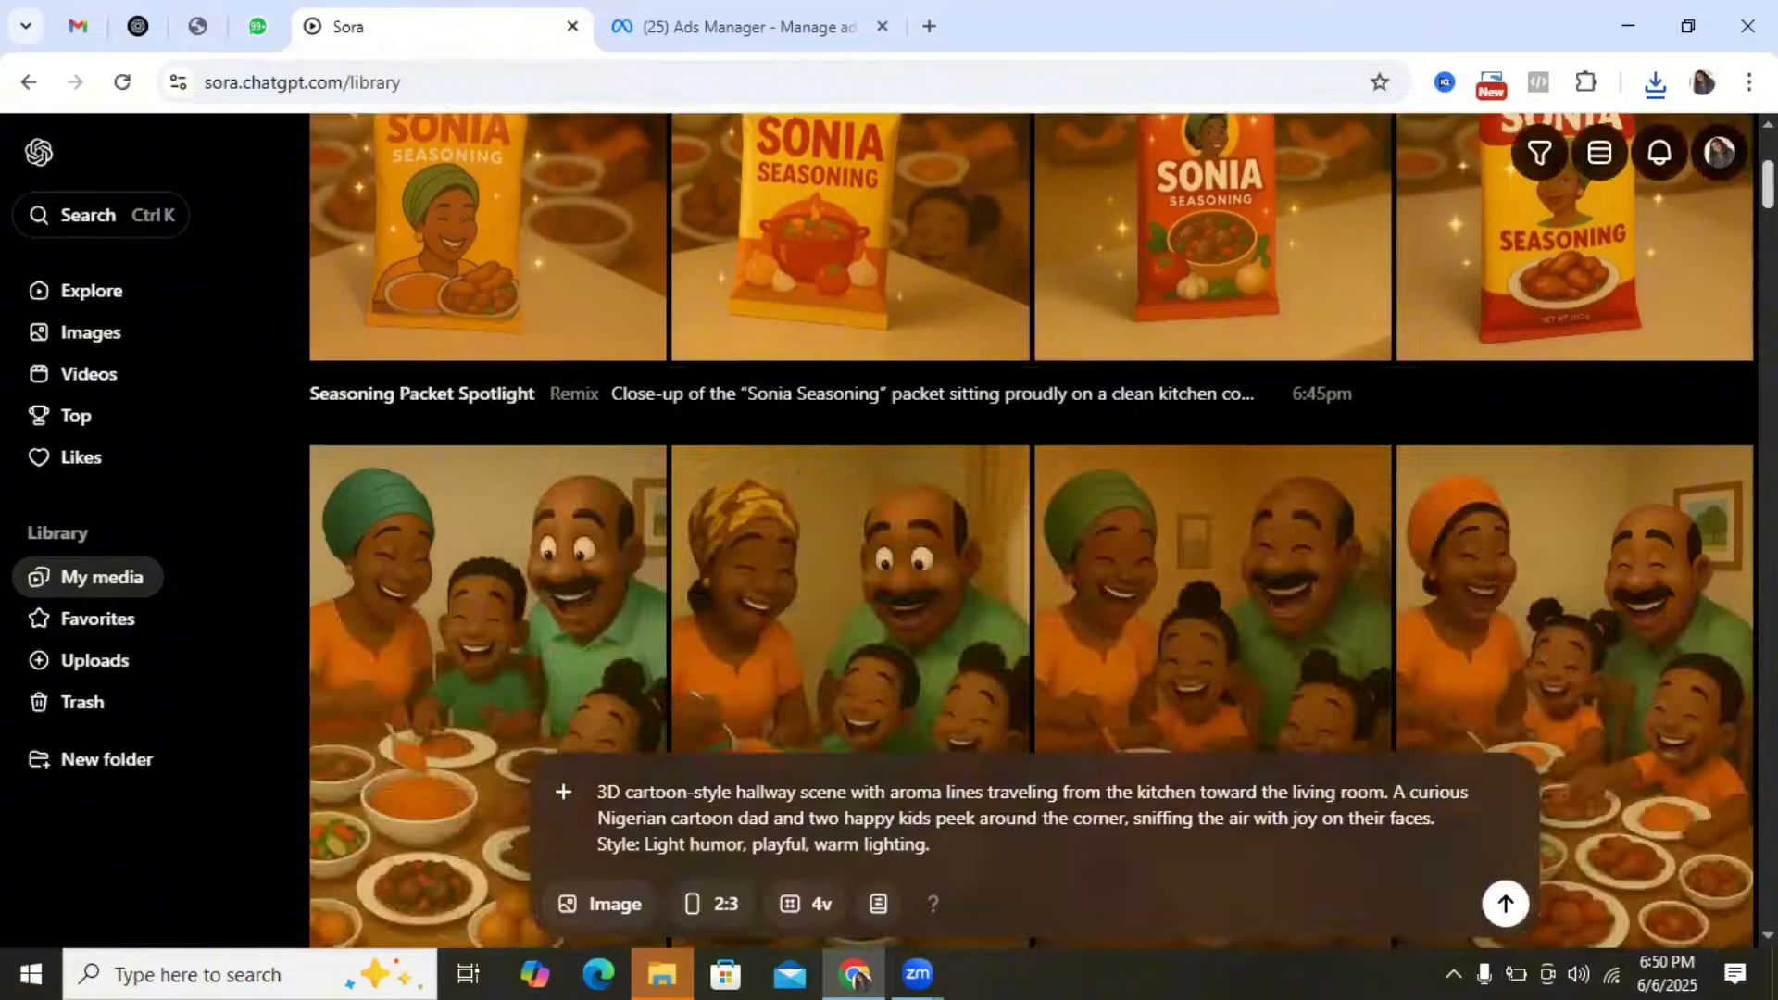
pyautogui.scroll(2, 1033, 533)
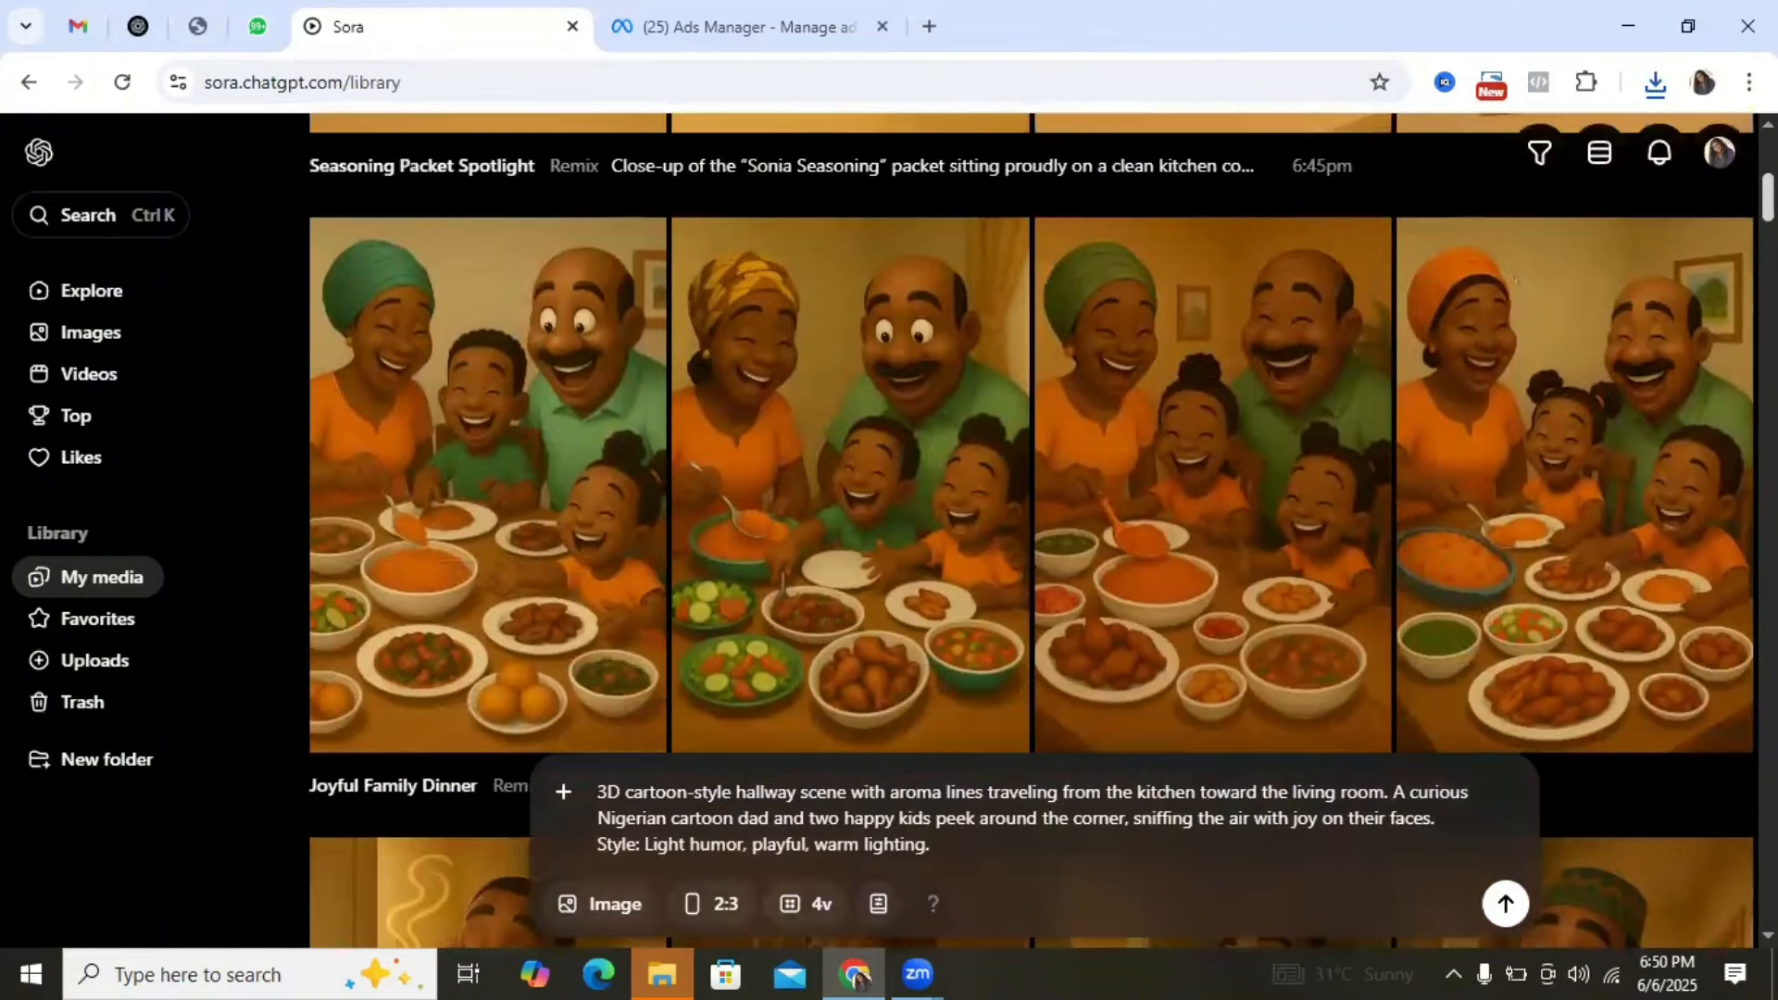
pyautogui.scroll(-2, 1033, 533)
pyautogui.scroll(2, 1032, 533)
pyautogui.scroll(1, 1033, 533)
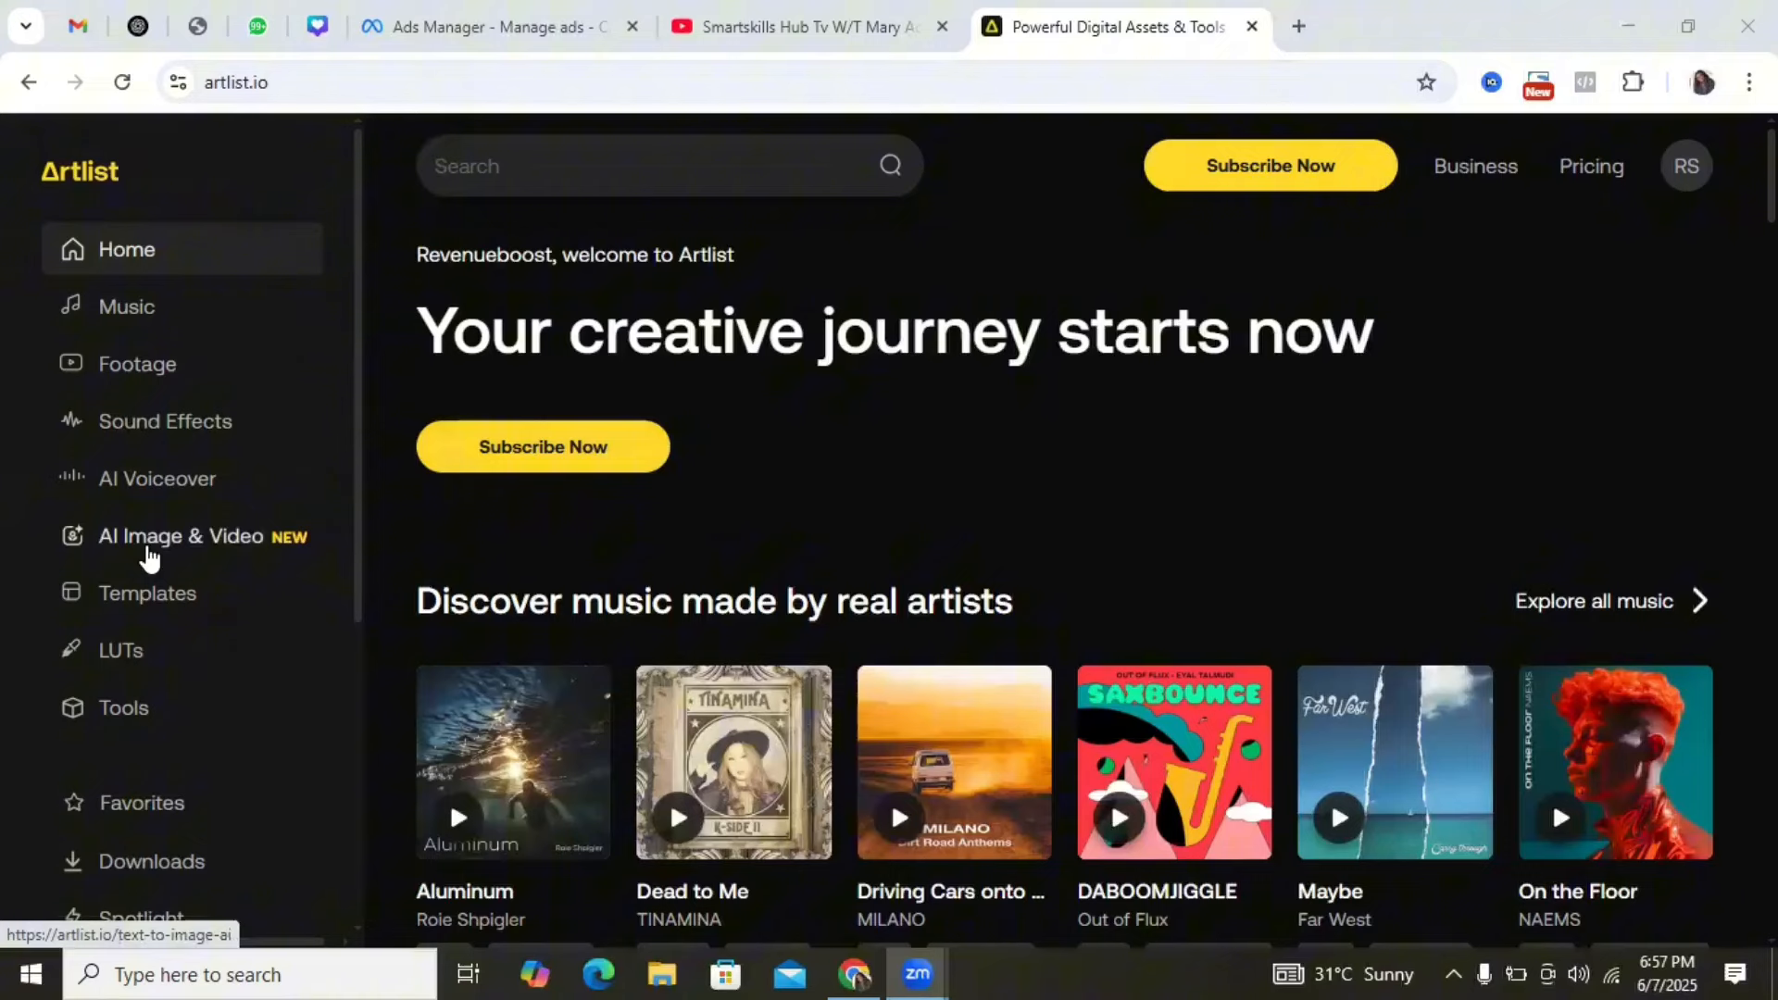
# Open Artlist's AI image and video generator in Image to Video mode
pyautogui.click(148, 554)
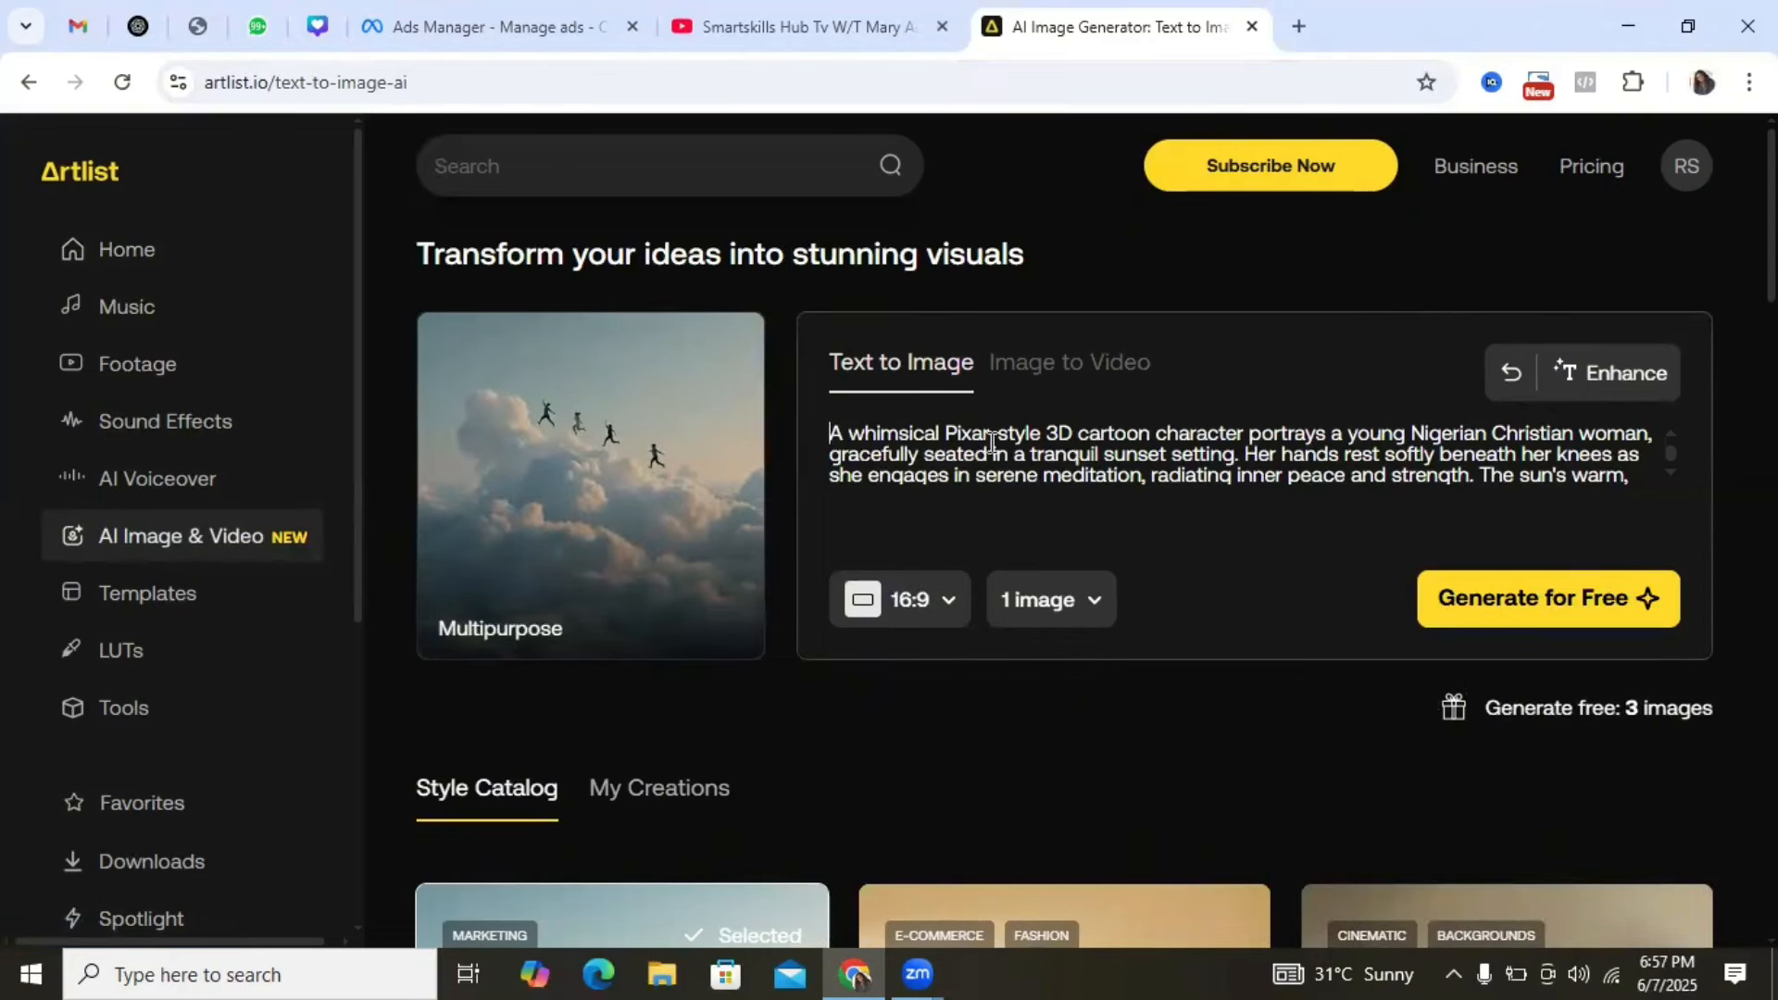
pyautogui.click(1059, 380)
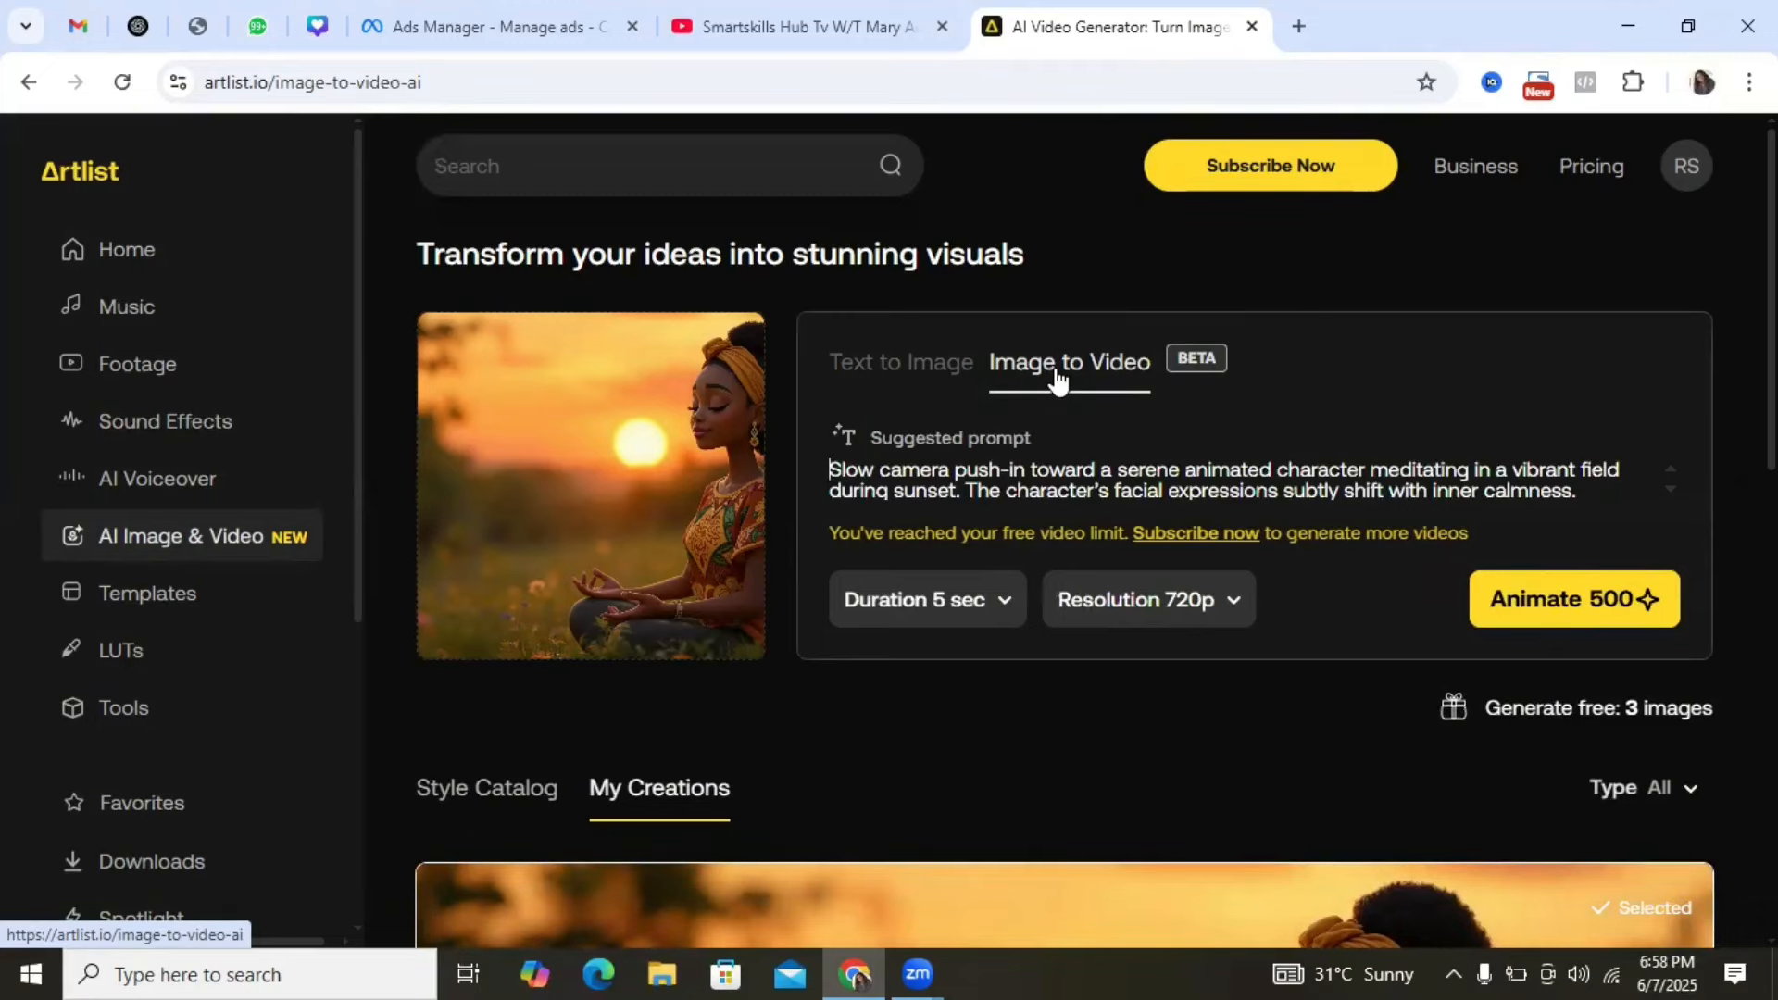
pyautogui.scroll(-5, 1056, 386)
pyautogui.scroll(5, 1056, 385)
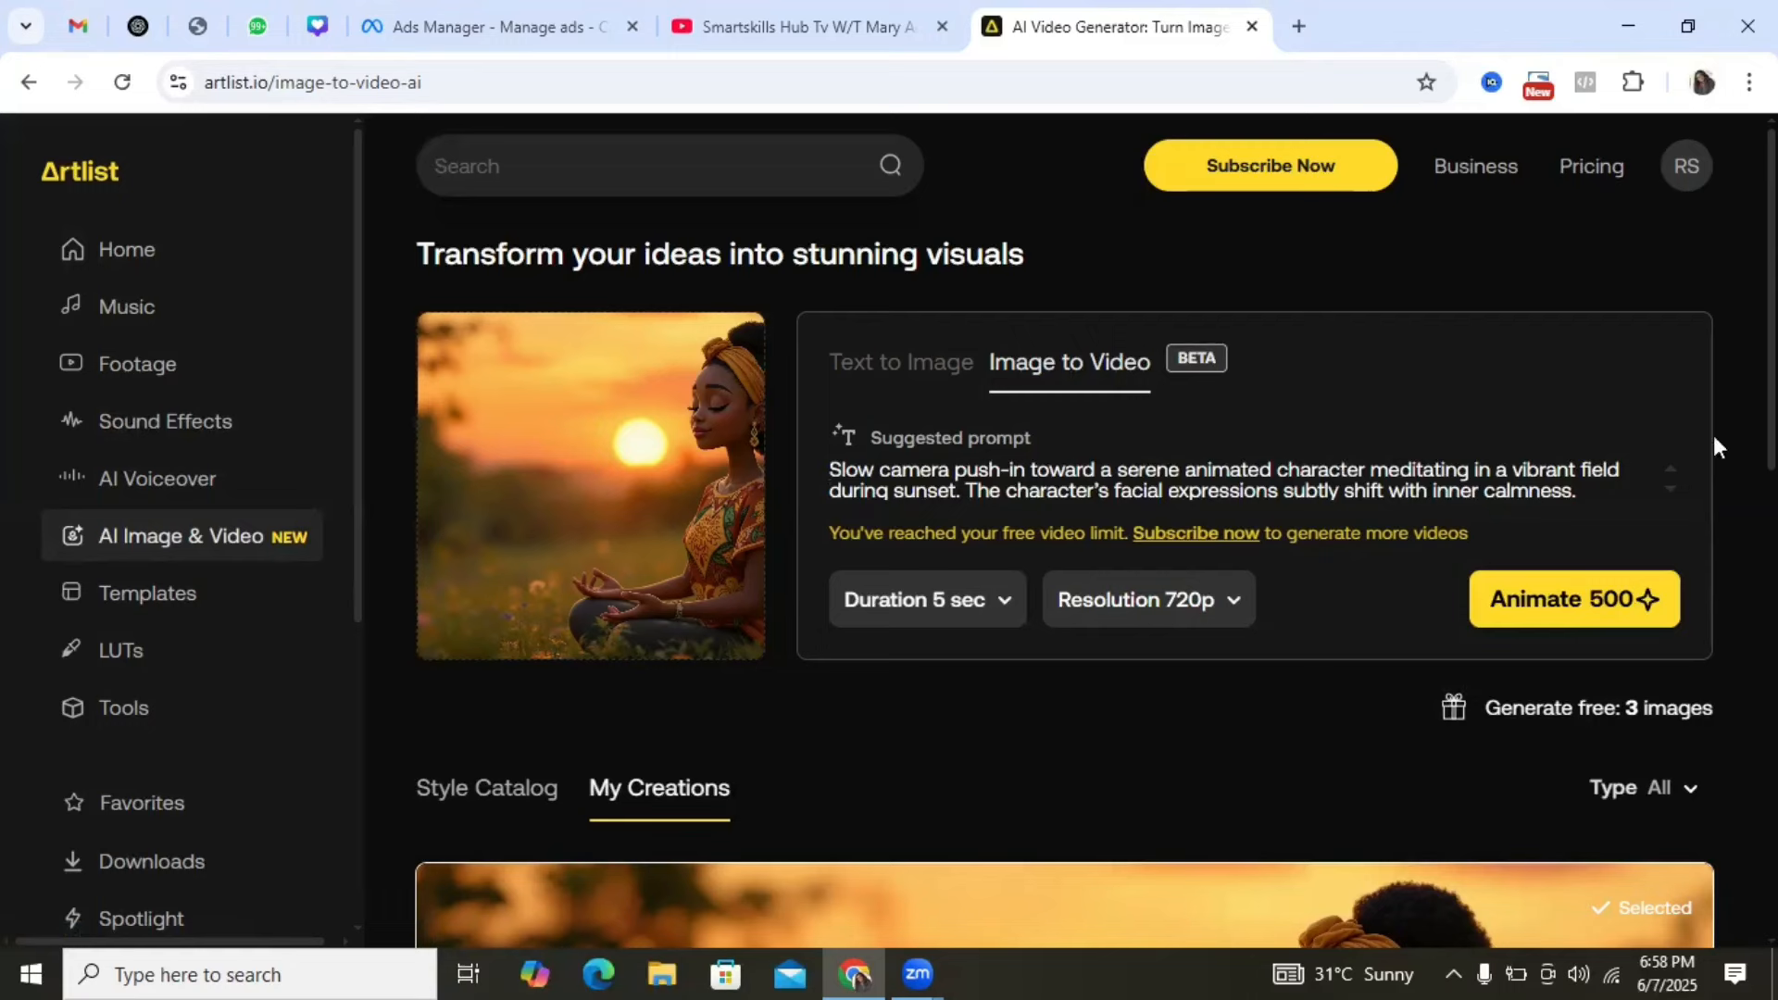
# Check the source image's upload and choose options and look through the existing creations
pyautogui.moveTo(731, 572)
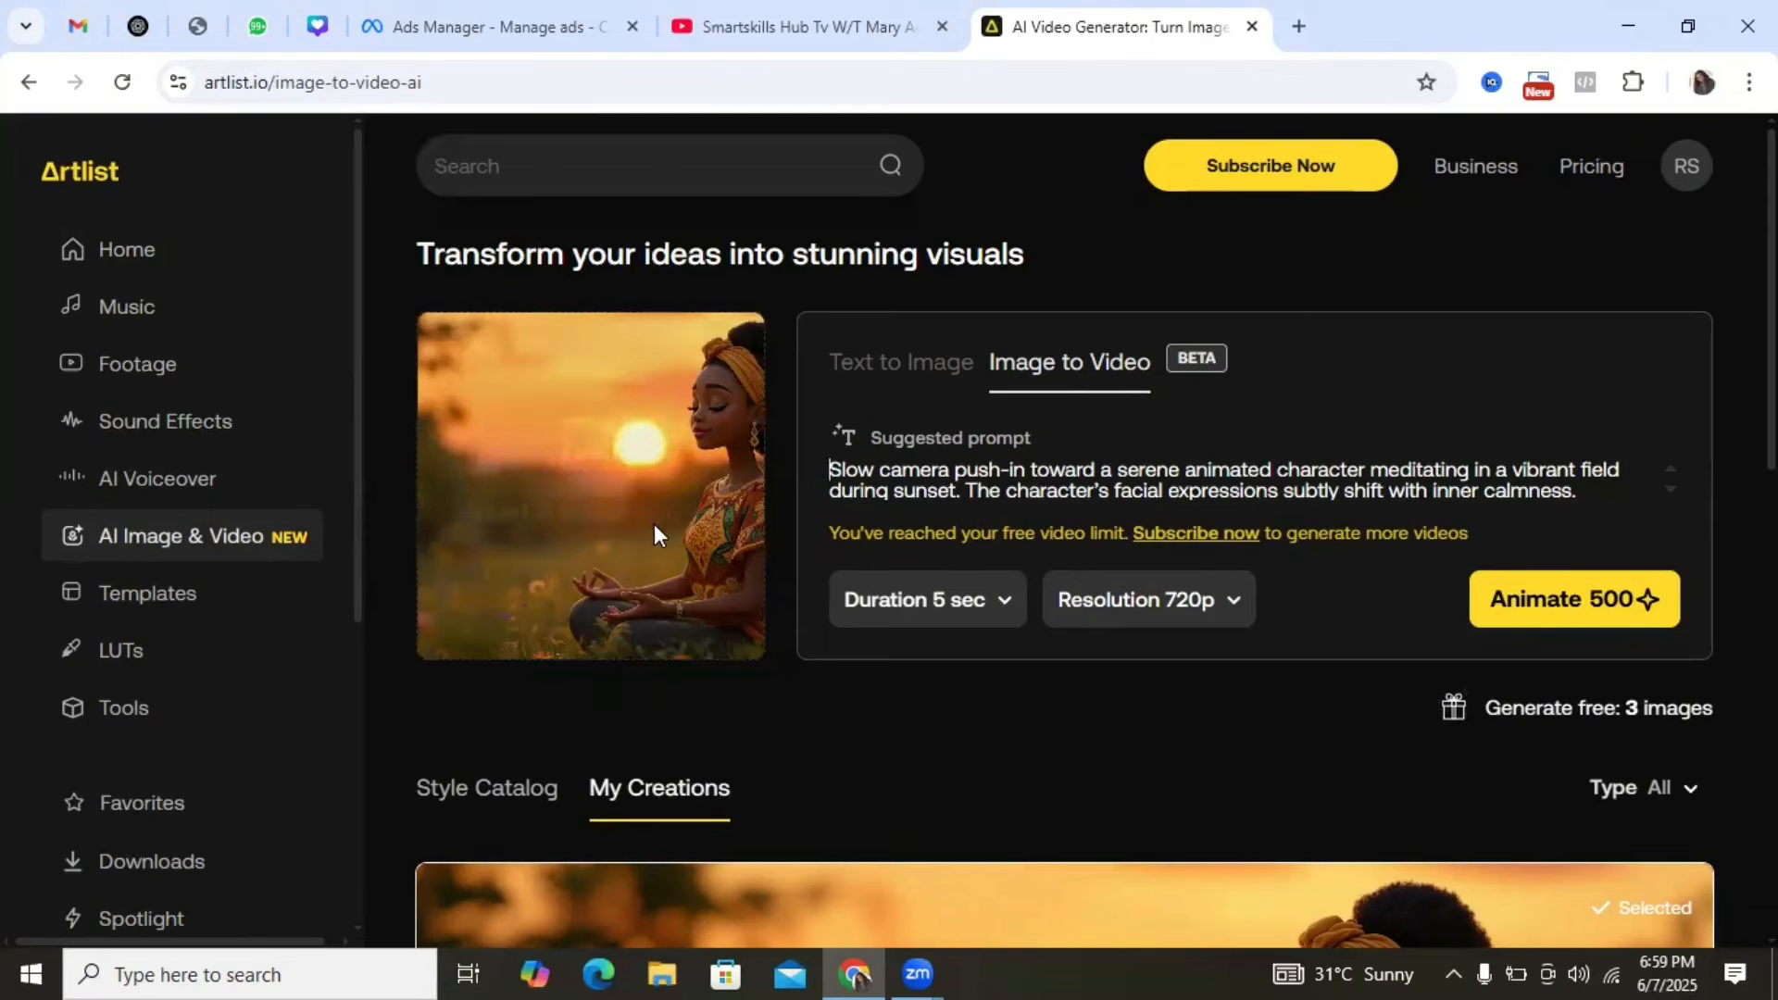
pyautogui.moveTo(665, 412)
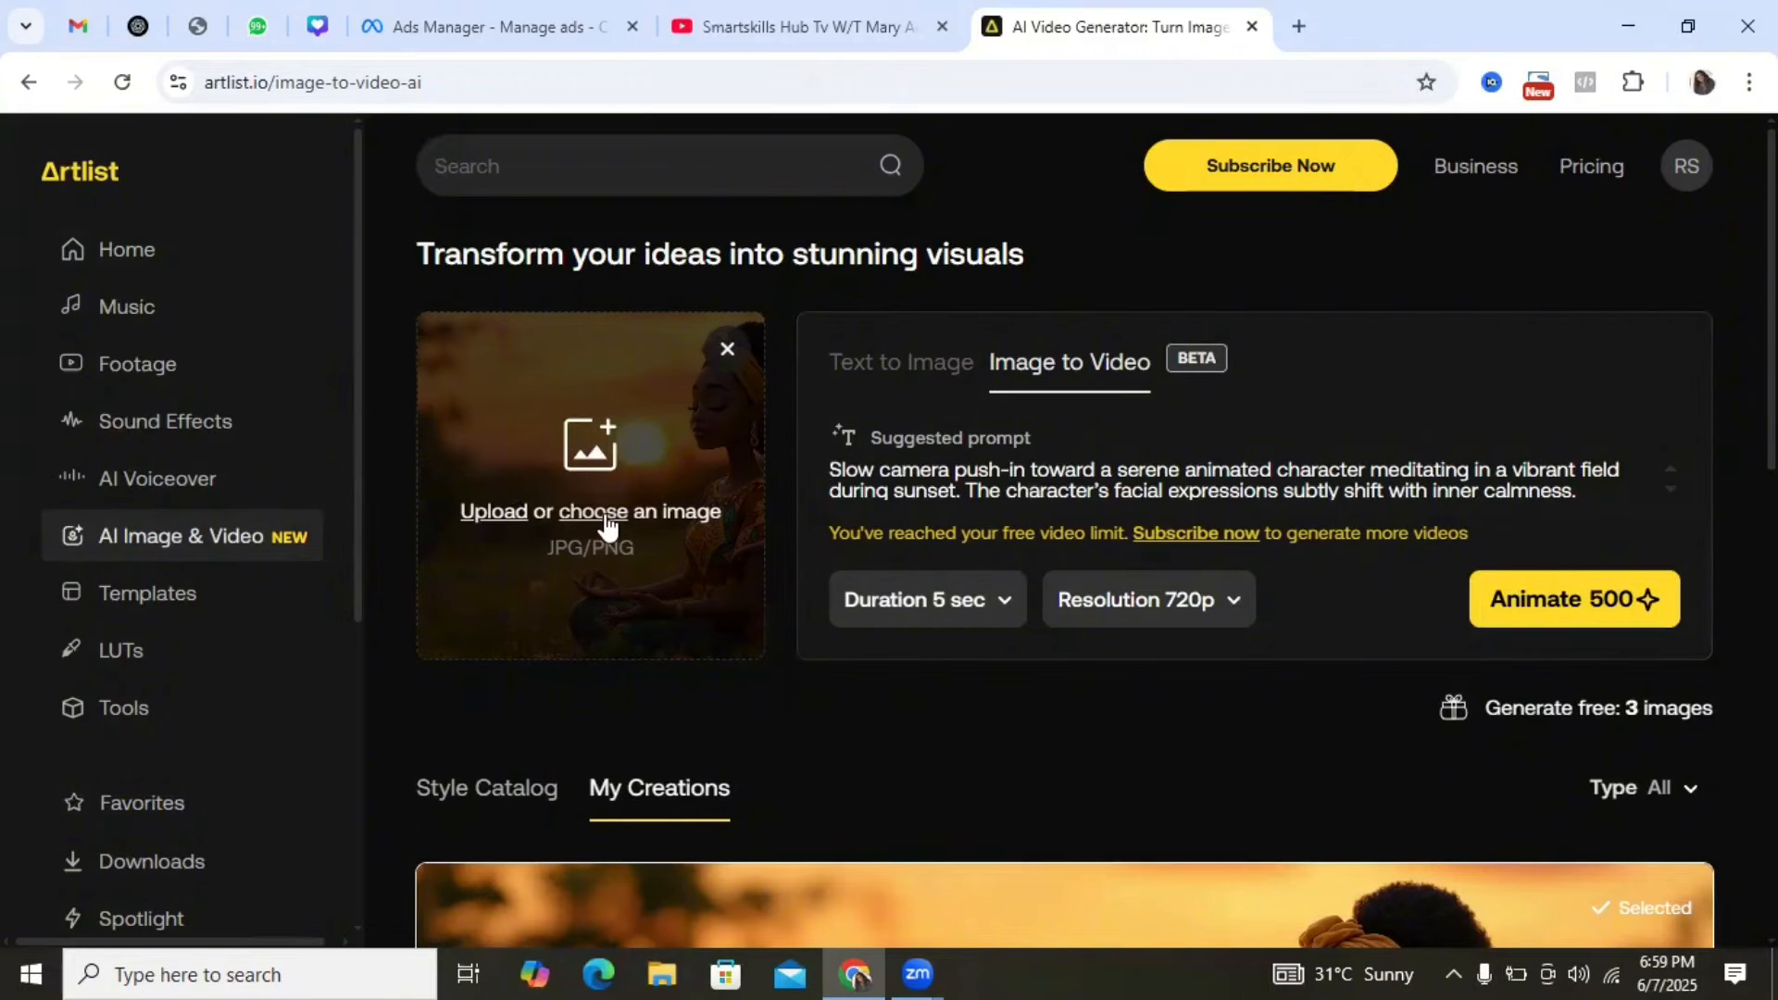
pyautogui.scroll(-5, 605, 526)
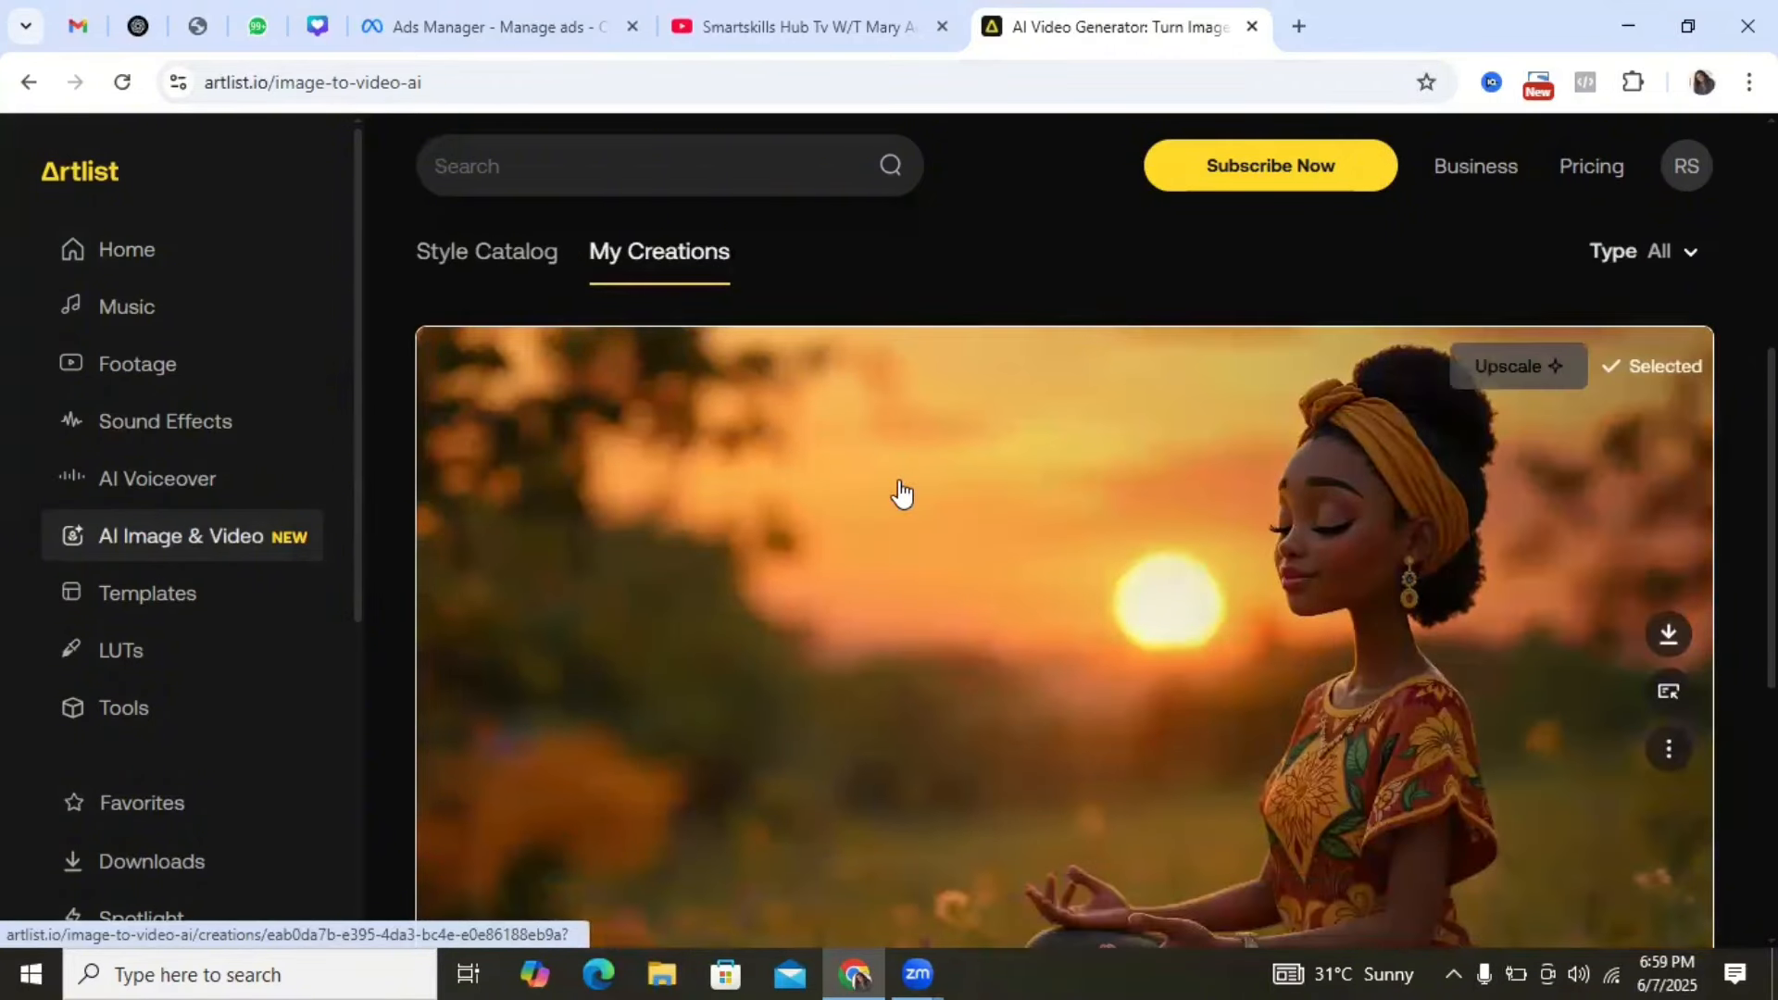
# Open the 9:16 video of the woman cooking from the existing creations and examine its prompt and settings
pyautogui.scroll(5, 1102, 465)
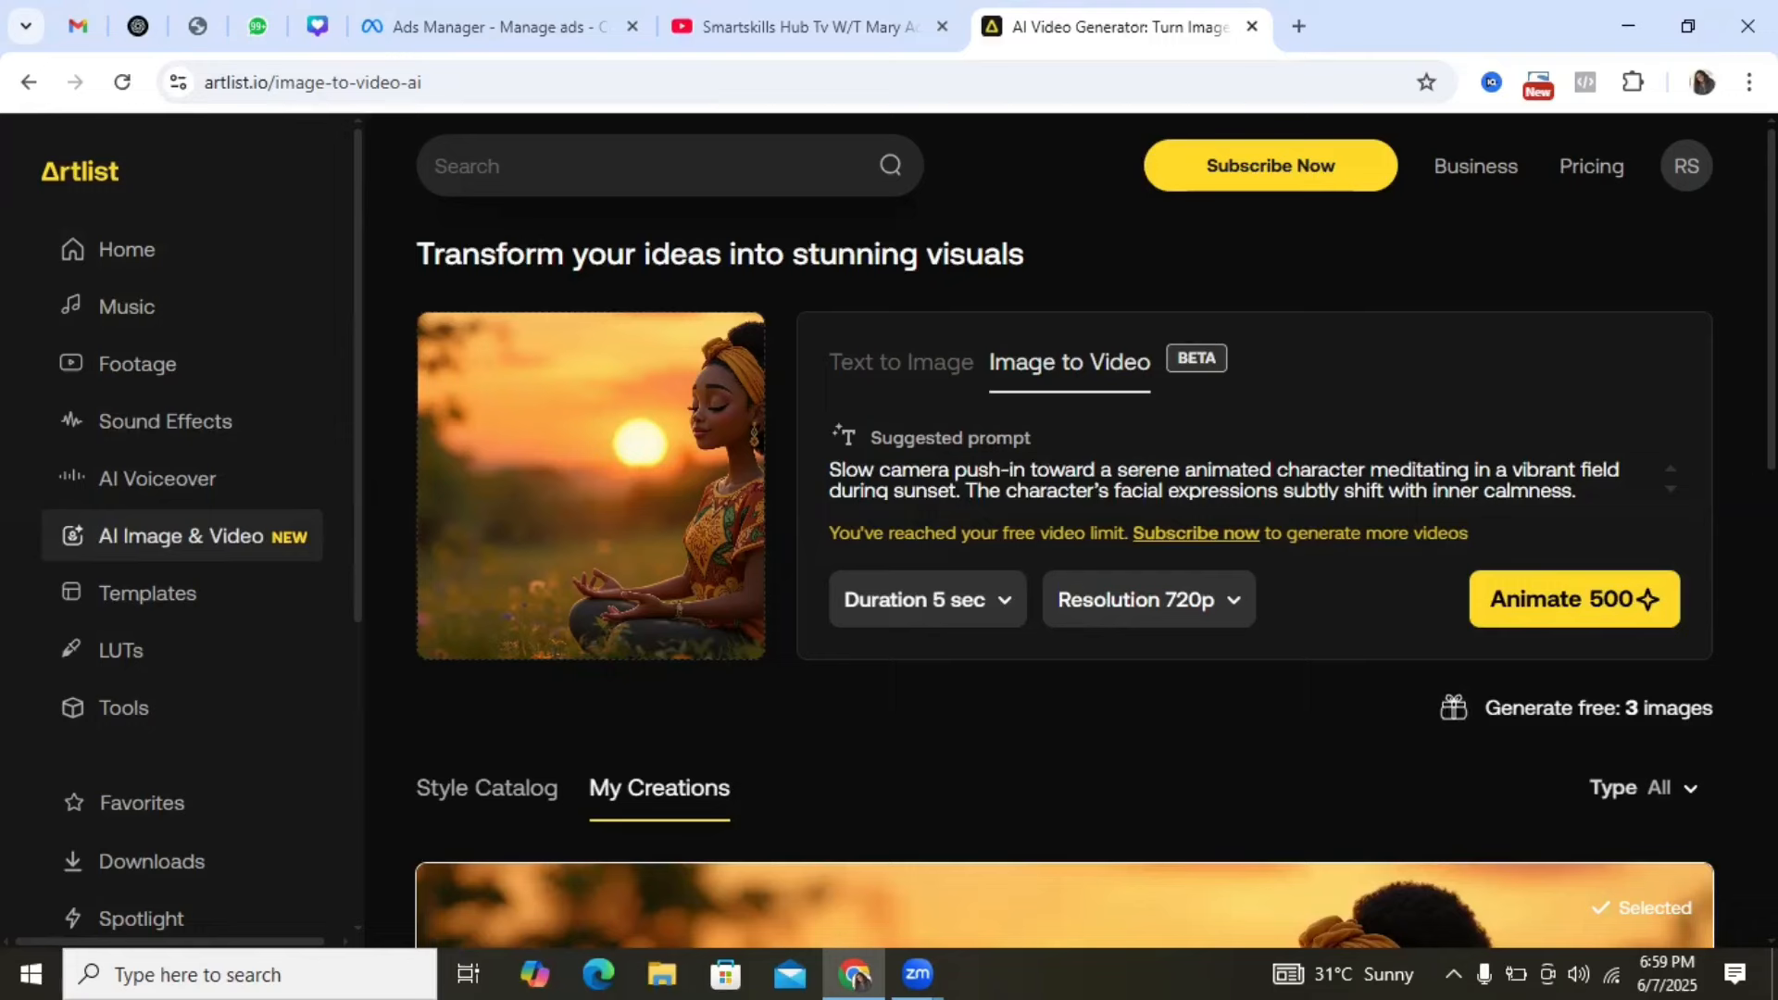
pyautogui.scroll(-10, 1710, 722)
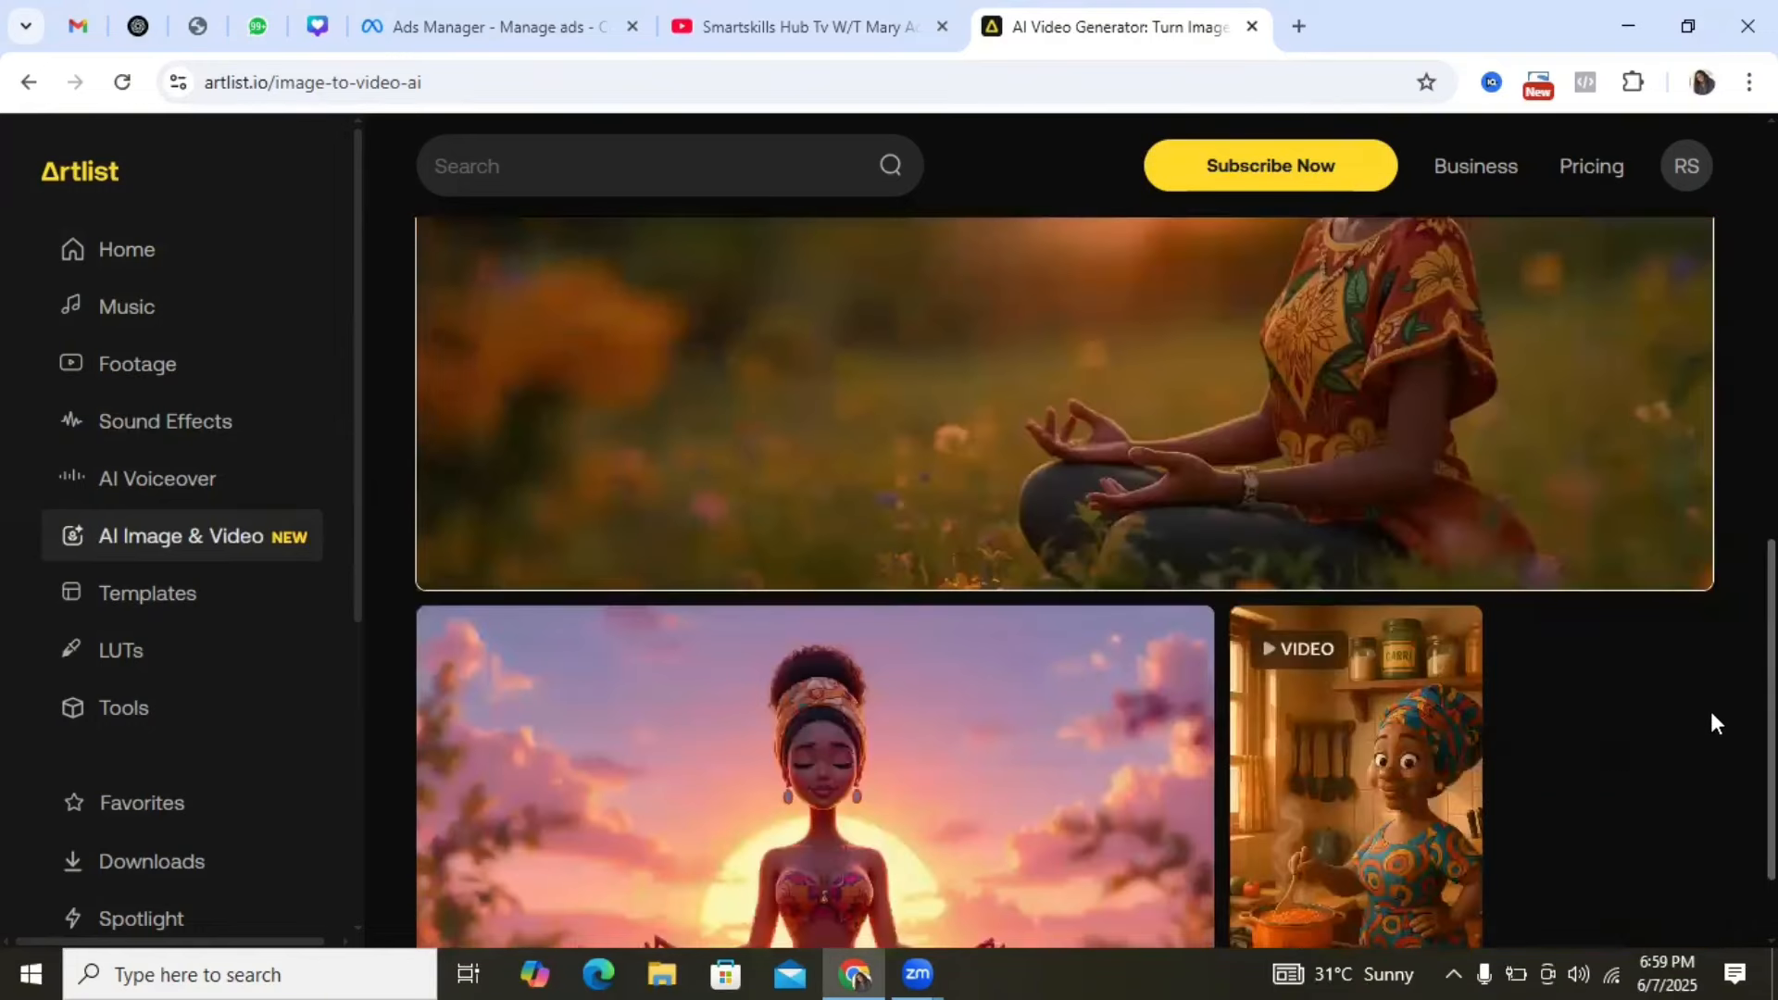
pyautogui.scroll(-1, 1710, 722)
pyautogui.moveTo(1297, 747)
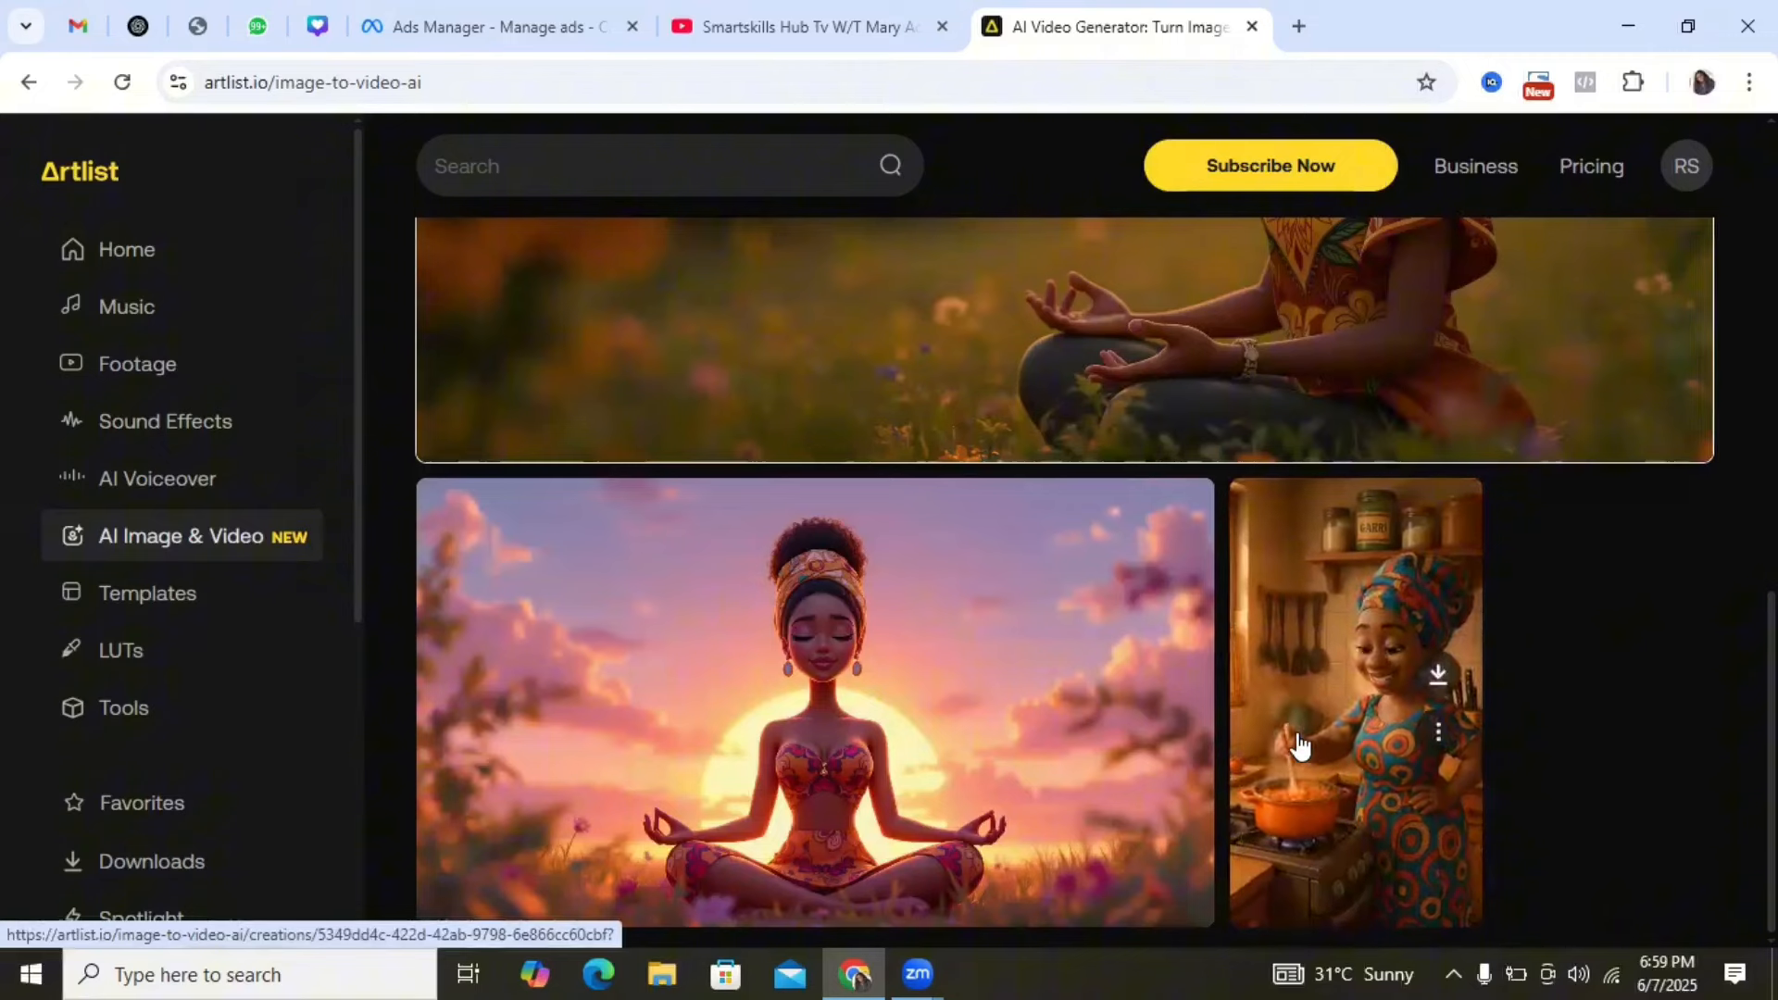
pyautogui.click(1309, 676)
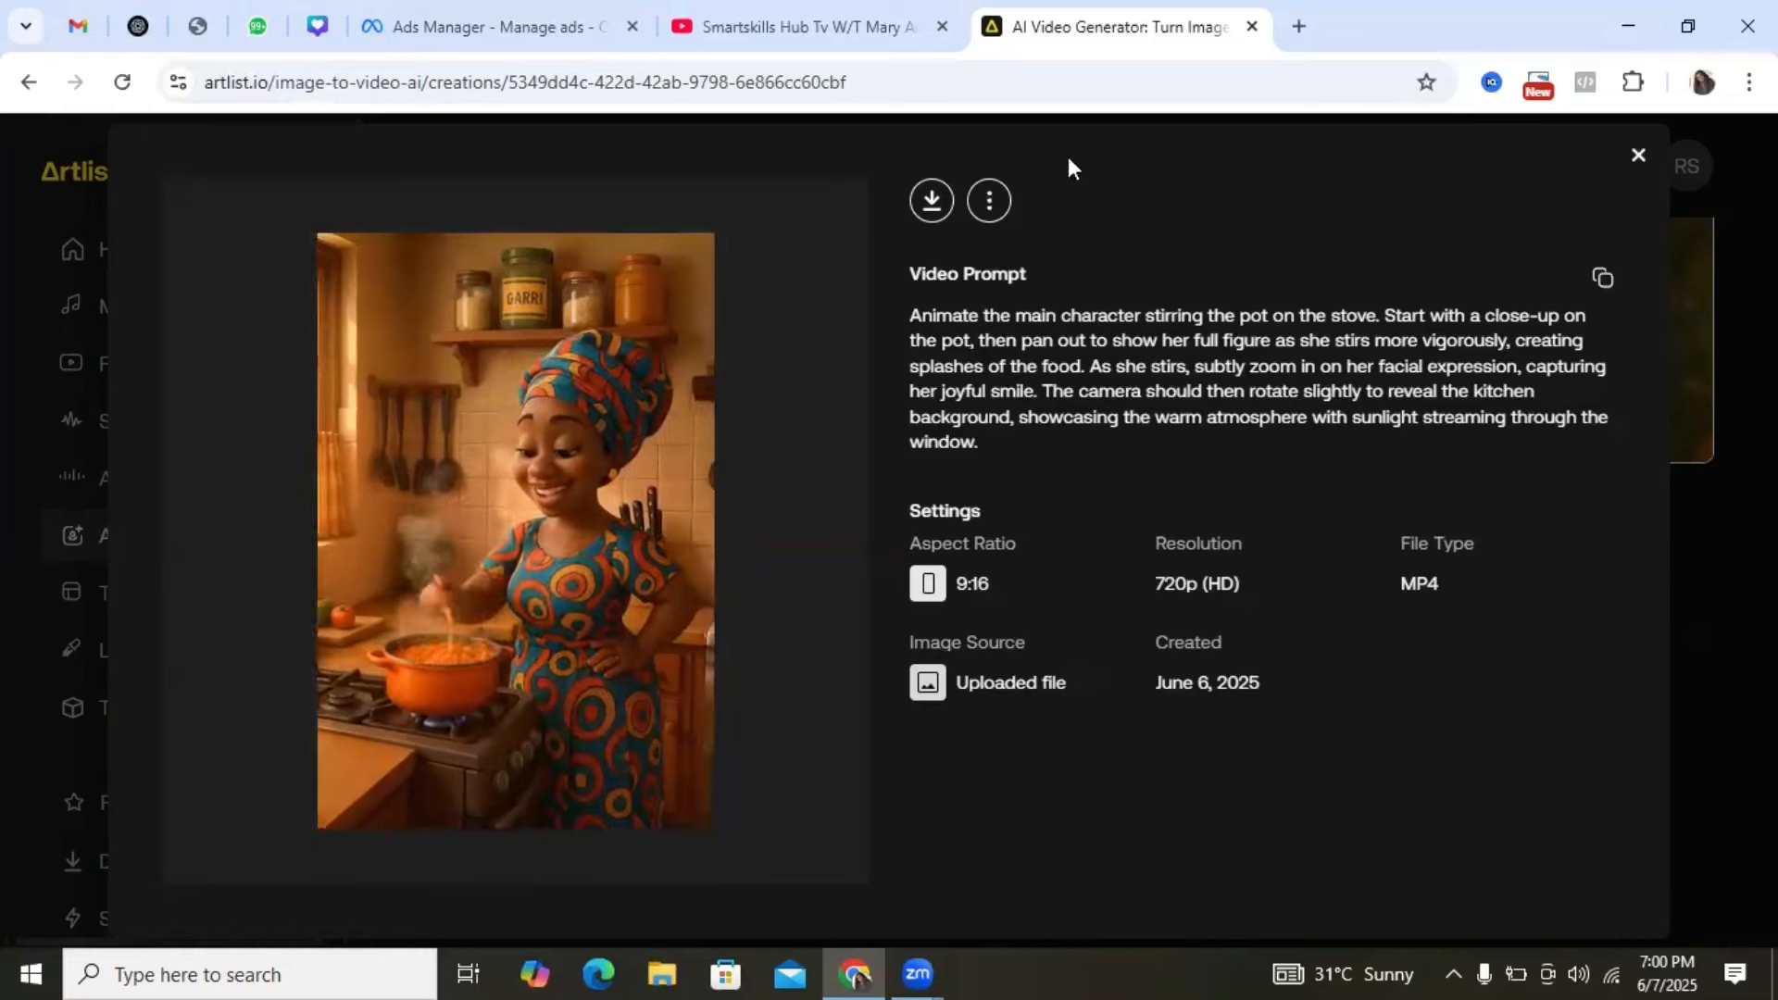
# Try to download the cooking video, and dismiss the subscription offer
pyautogui.click(932, 202)
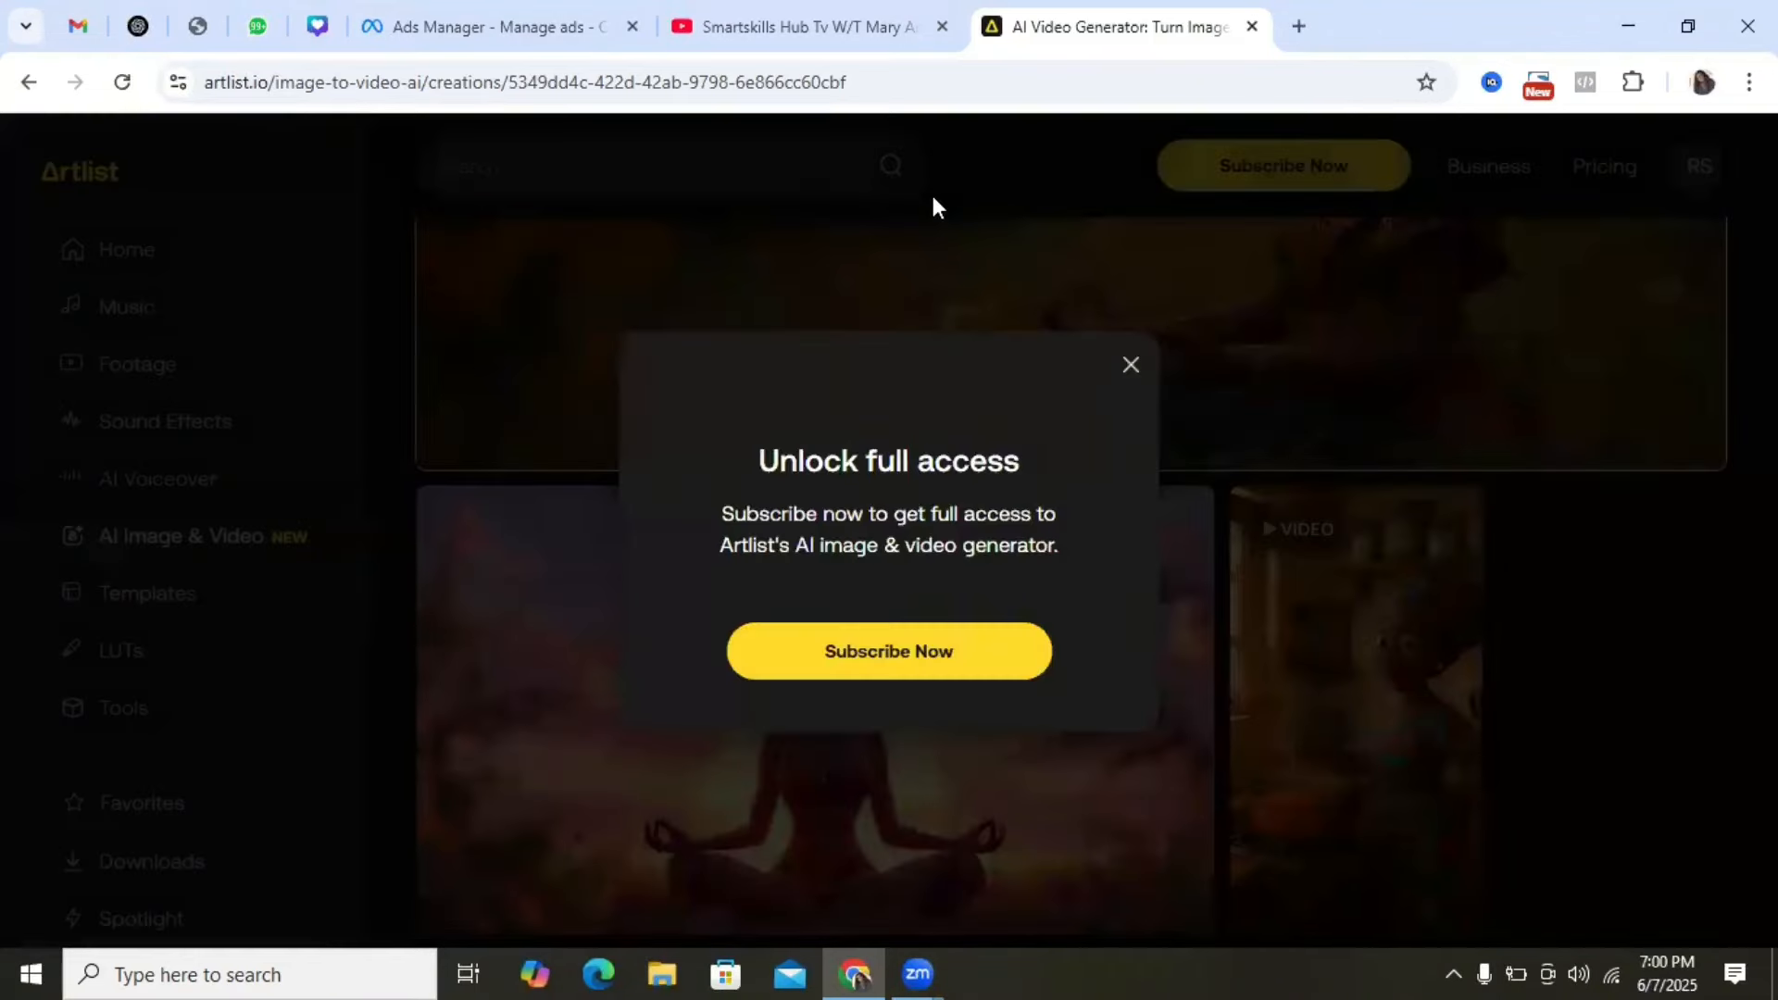
pyautogui.click(1131, 230)
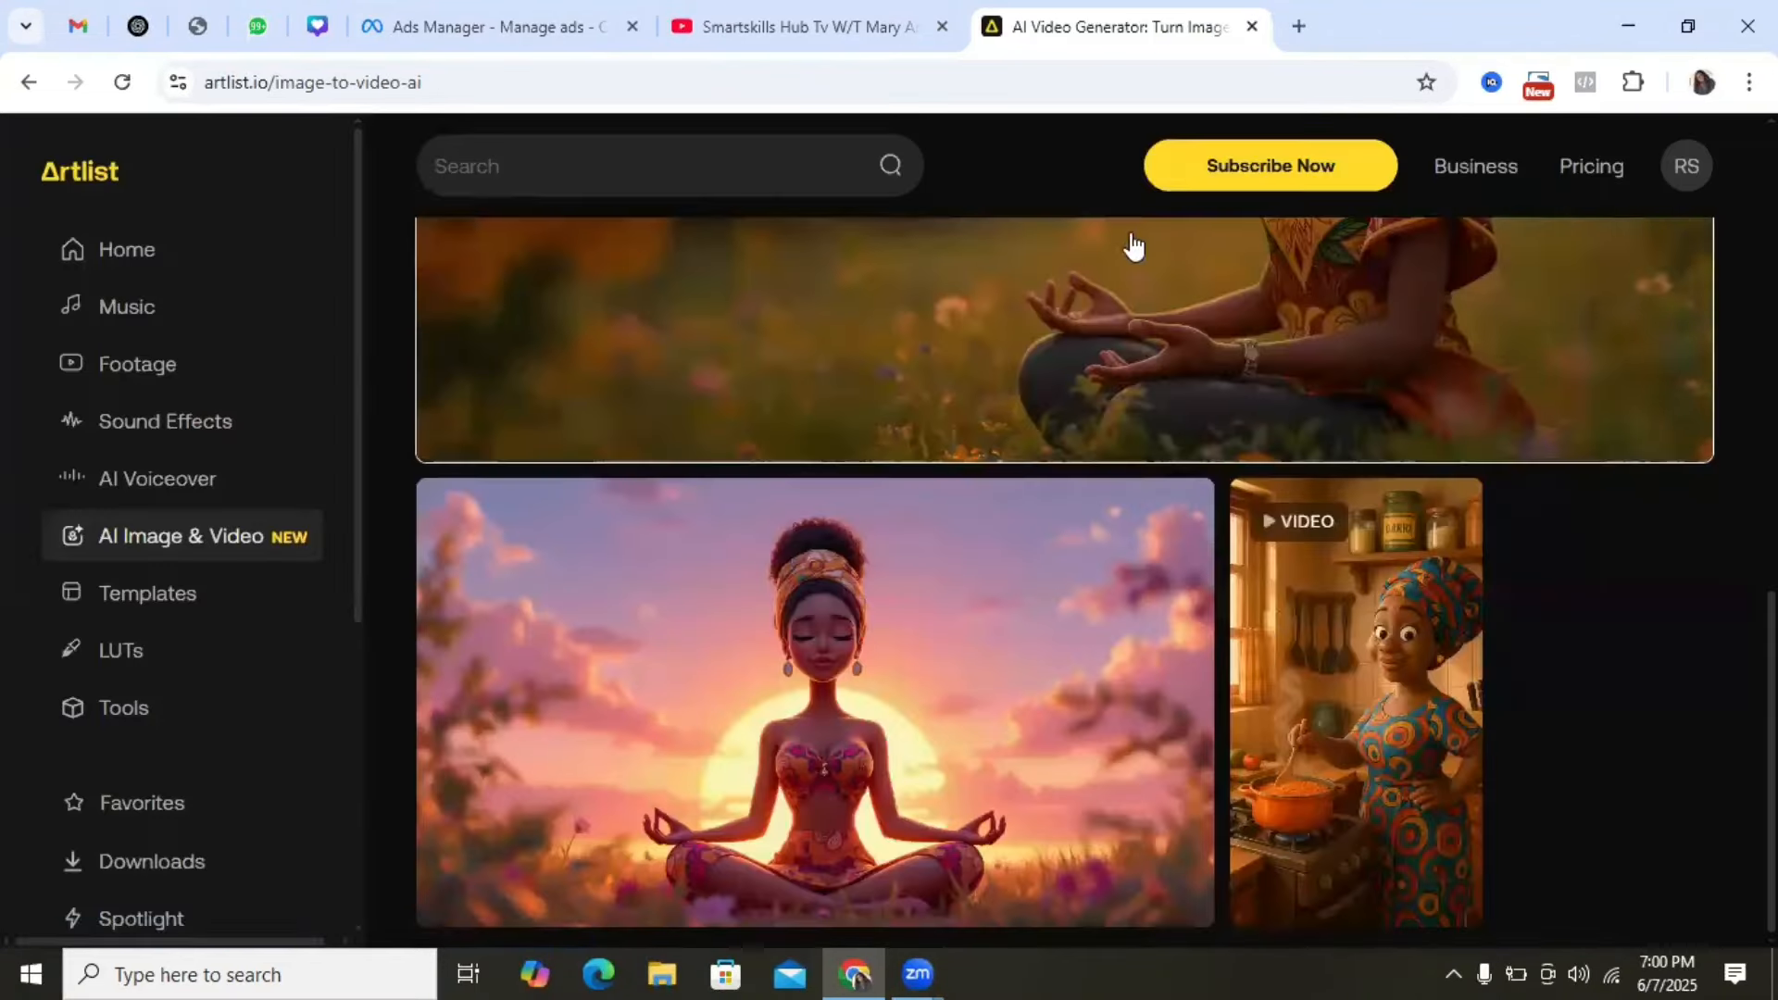